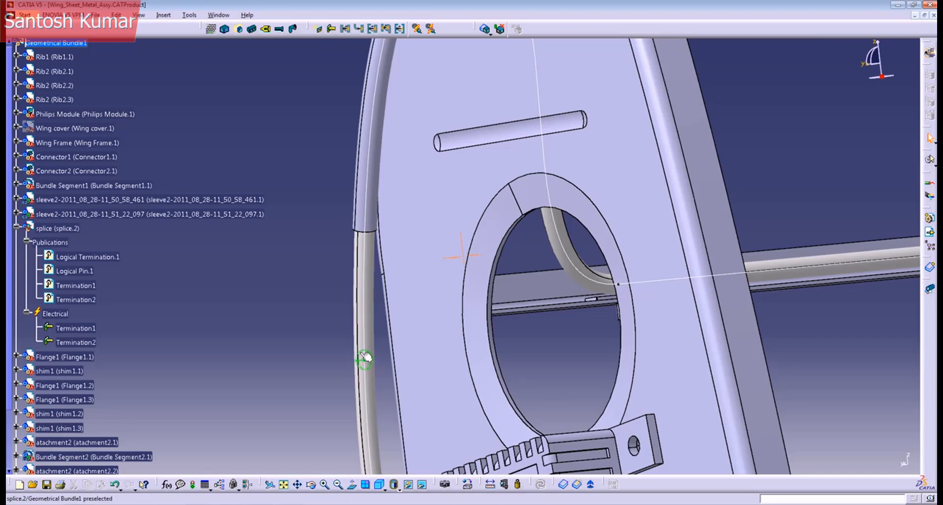
Step: Create a new product document with the part number splice10
middle_click(363, 353)
middle_click_drag(350, 396, 362, 372)
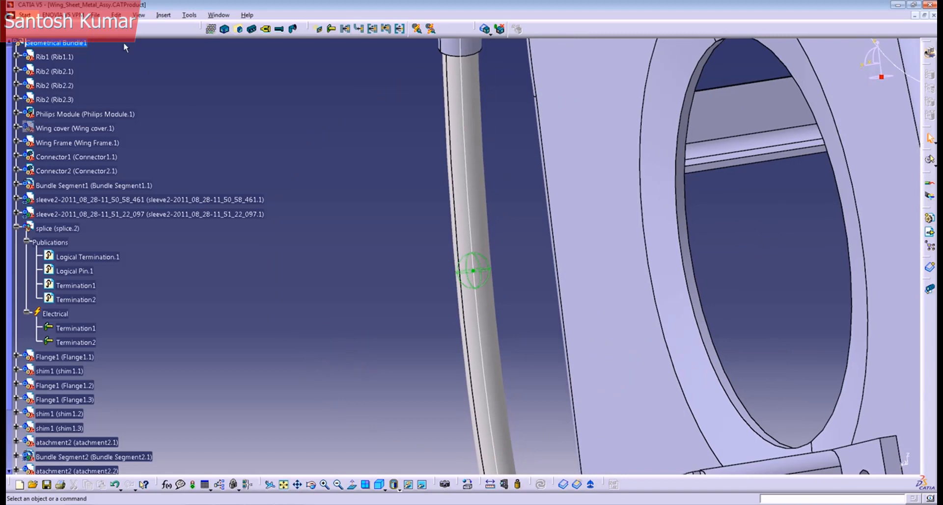
left_click(96, 14)
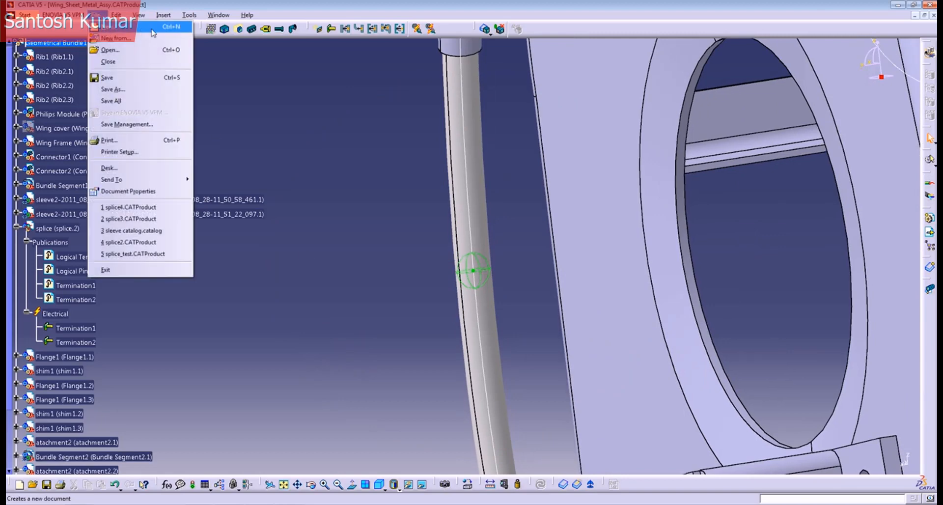
left_click(153, 33)
key("p")
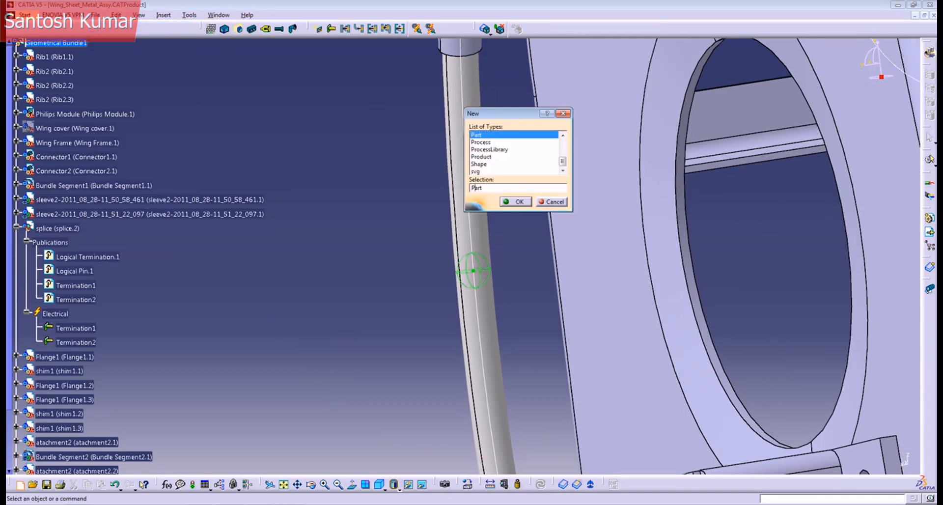
double_click(496, 157)
left_click(516, 202)
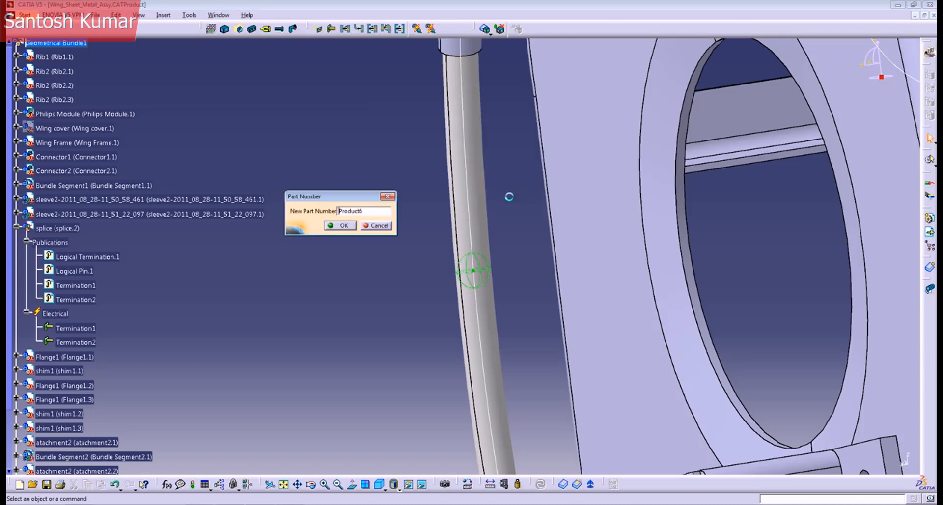
left_click_drag(373, 211, 264, 205)
type("splice10")
left_click(344, 226)
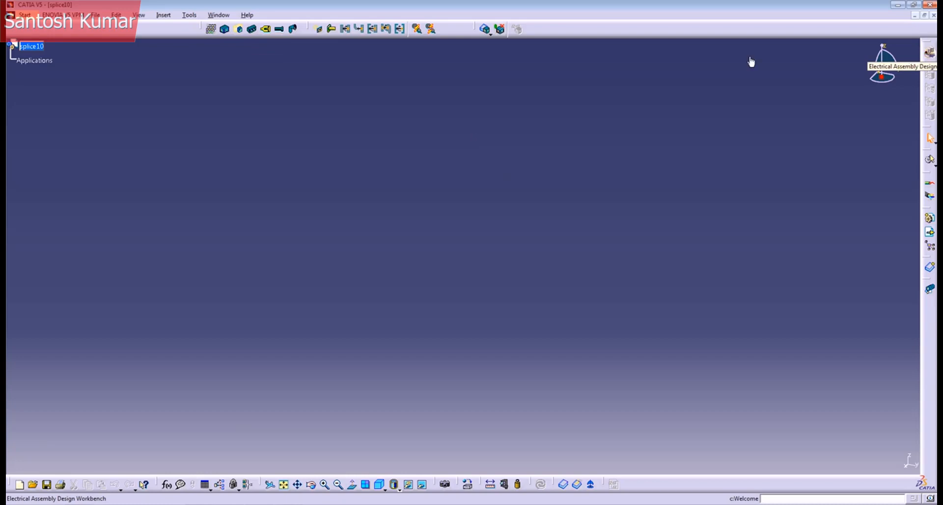
Step: Define the splice10 product as an Internal Splice connector with a length of 40 mm
left_click(252, 29)
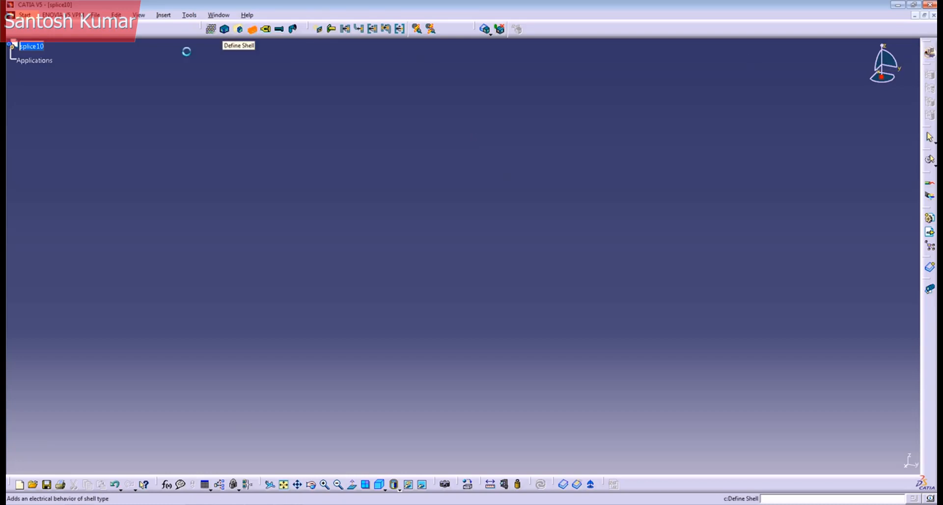
left_click(31, 48)
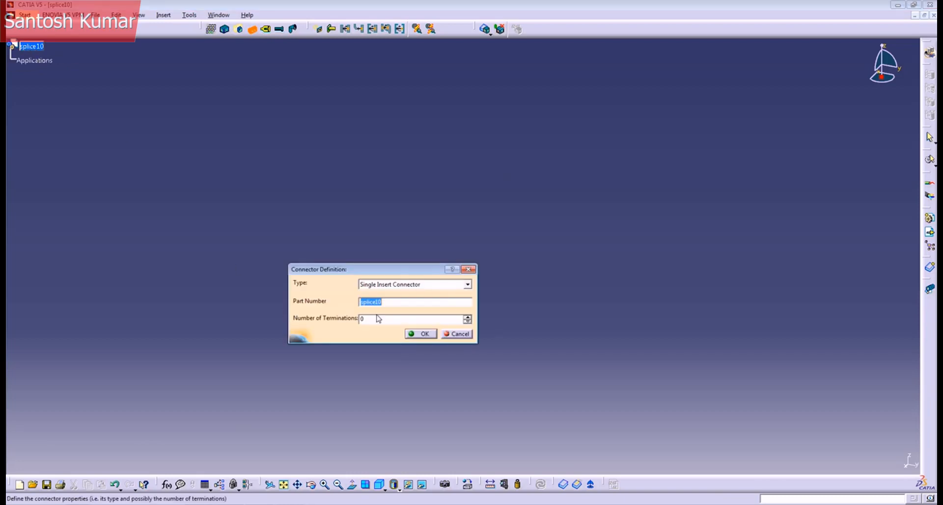
left_click(427, 287)
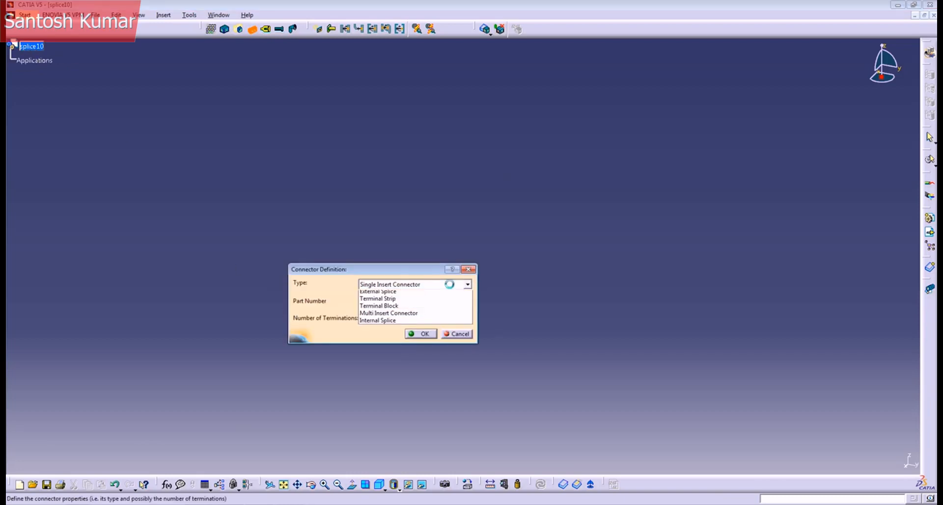
left_click(385, 339)
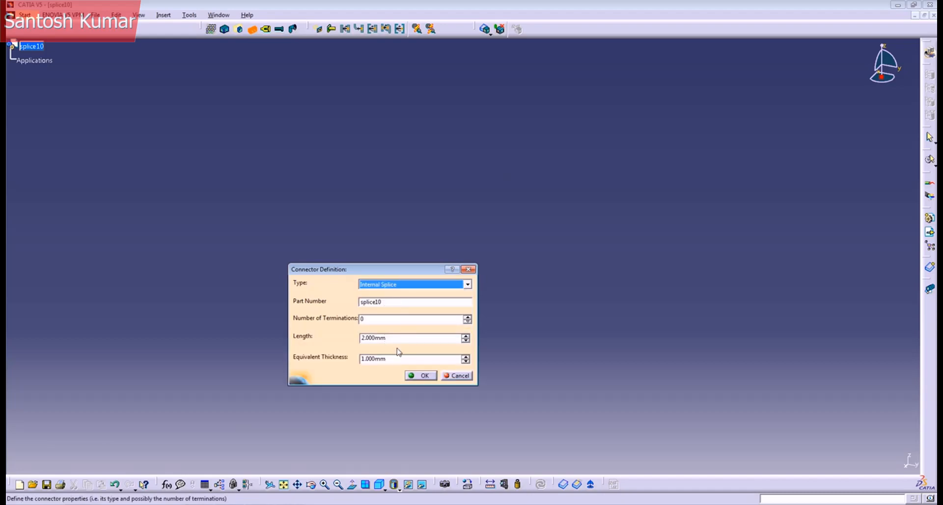
double_click(386, 339)
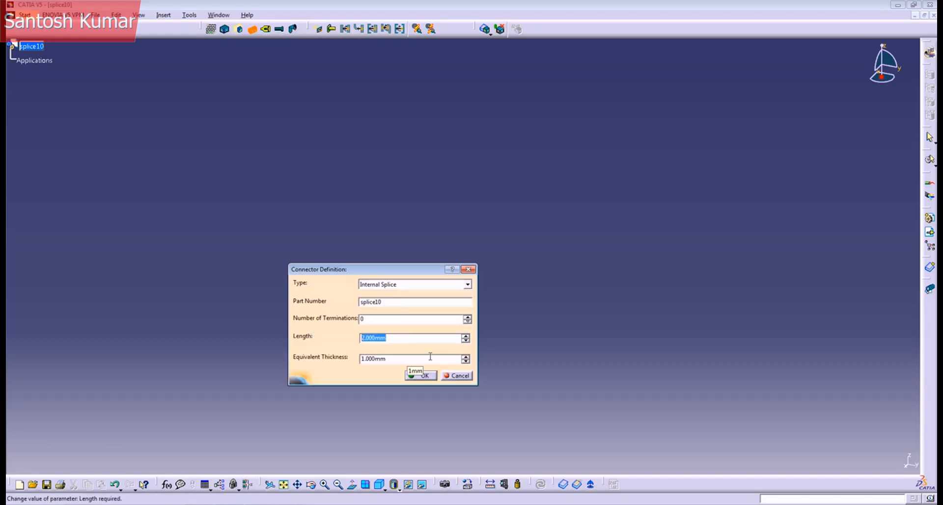
type("20")
key("Return")
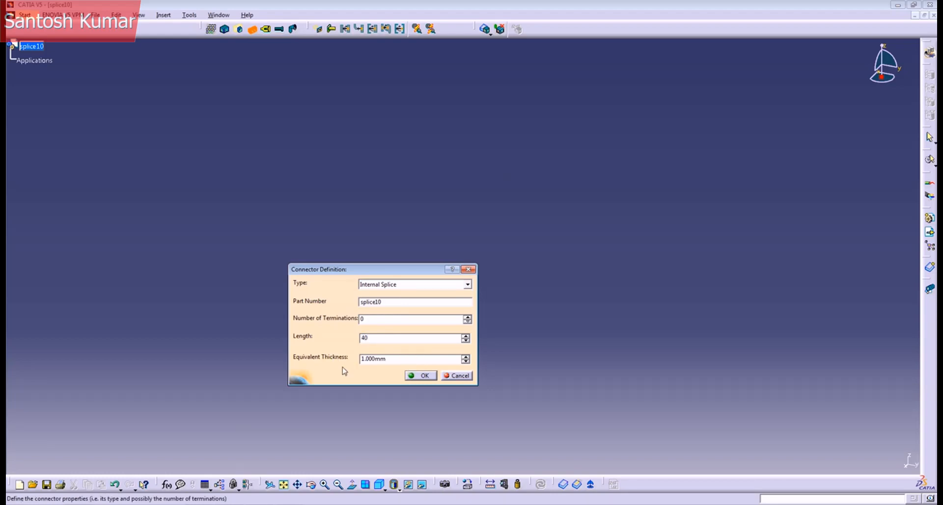
left_click(423, 376)
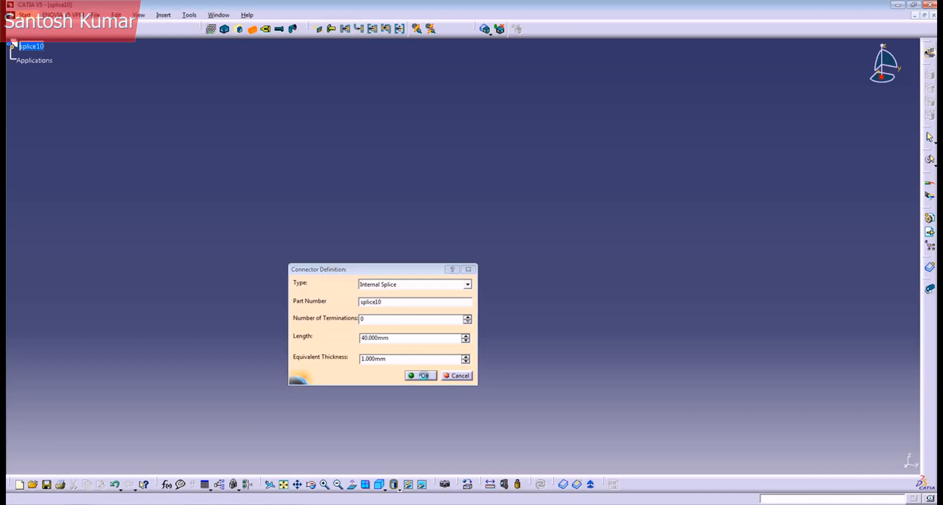
Step: Save the new product as a CATProduct file named splice10
left_click(96, 16)
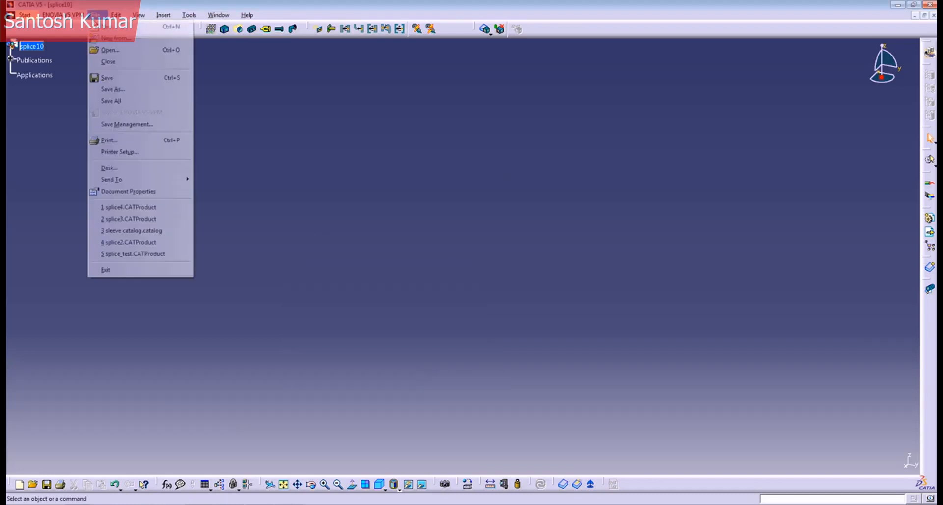
left_click(110, 79)
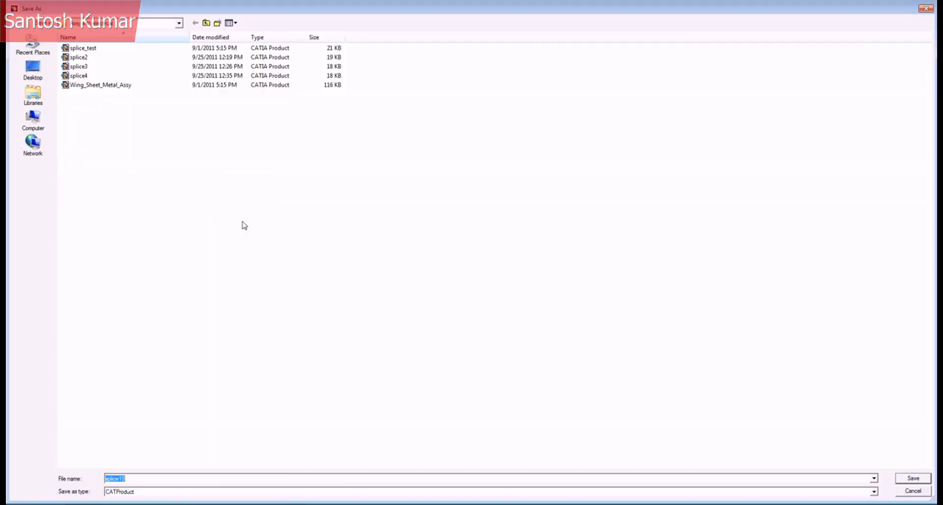
left_click(913, 478)
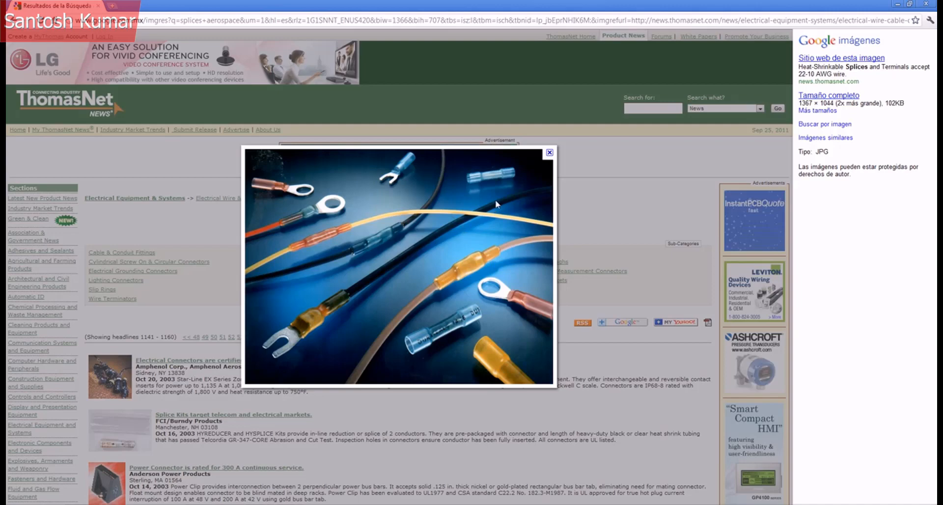
Step: Switch from the browser back to CATIA and display the Splices family in sleeve catalog.catalog
double_click(394, 8)
left_click_drag(394, 8, 942, 121)
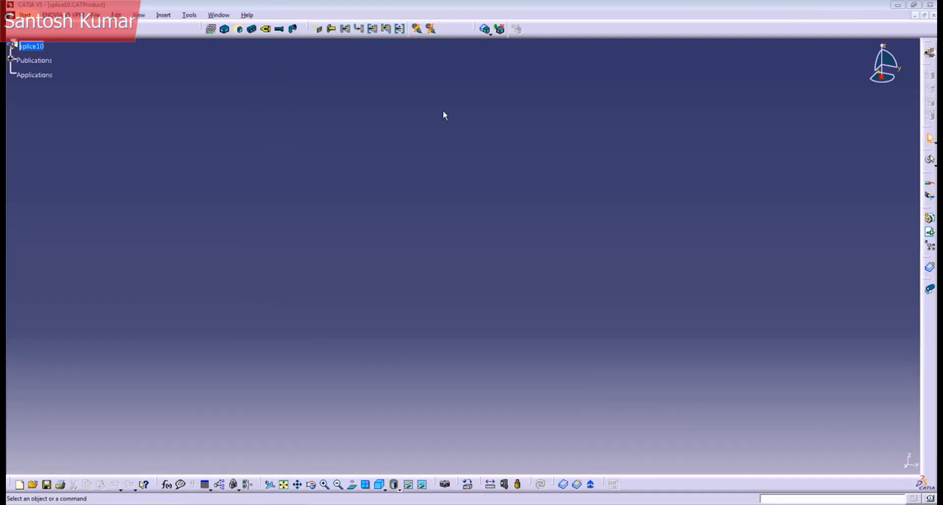
left_click(225, 17)
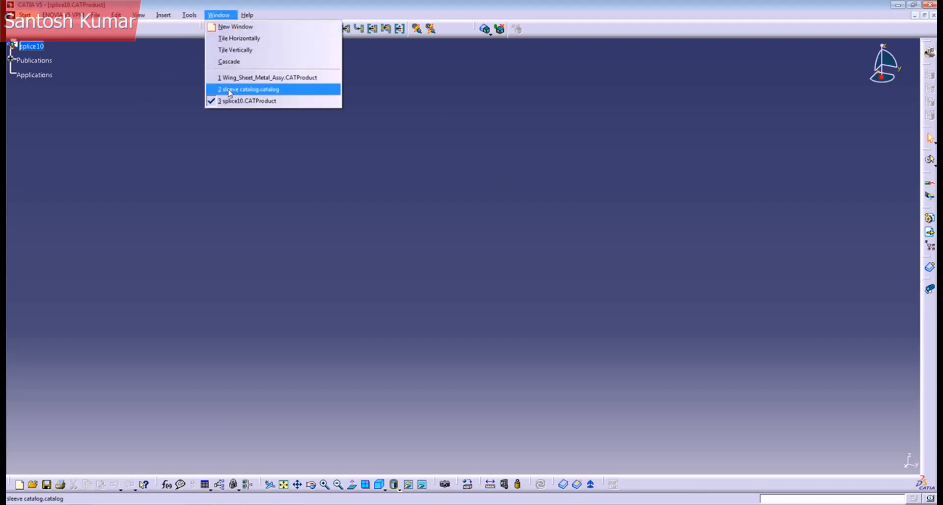
left_click(248, 89)
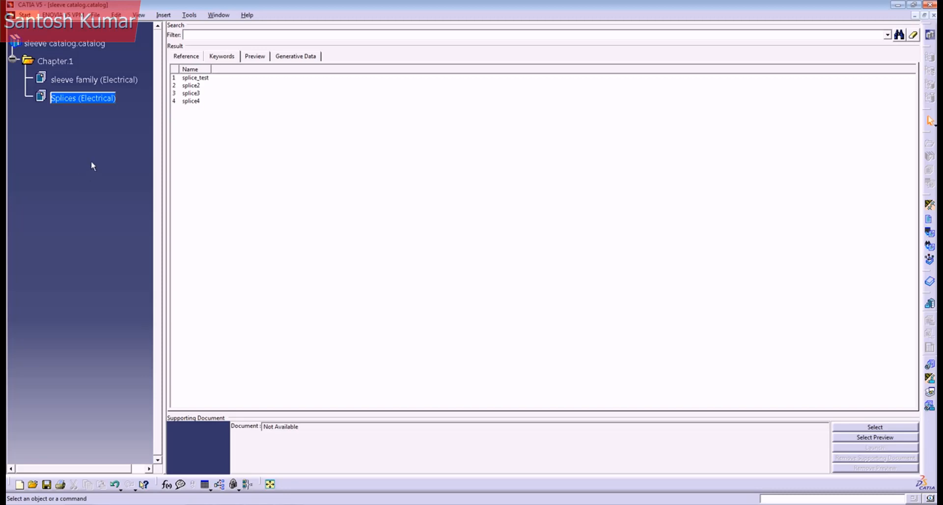
scroll(89, 159, "up", 2, "ctrl")
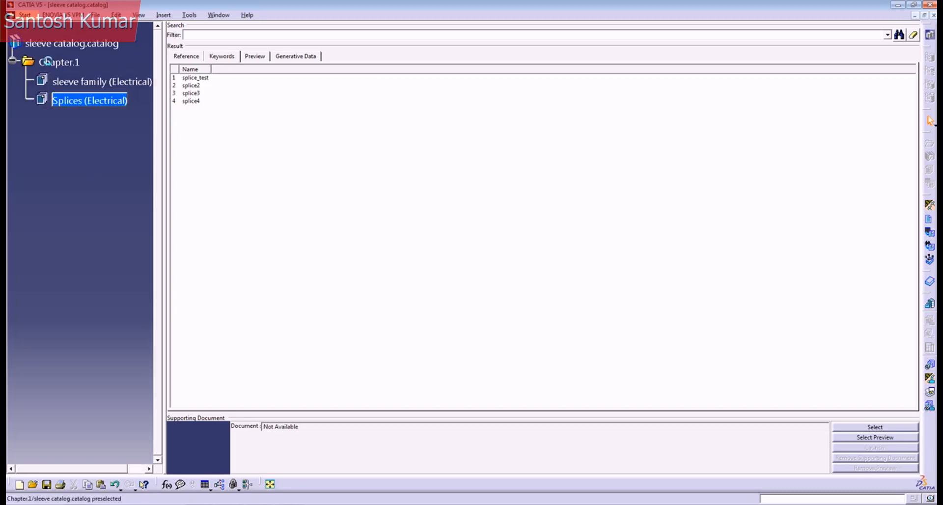
left_click(58, 62)
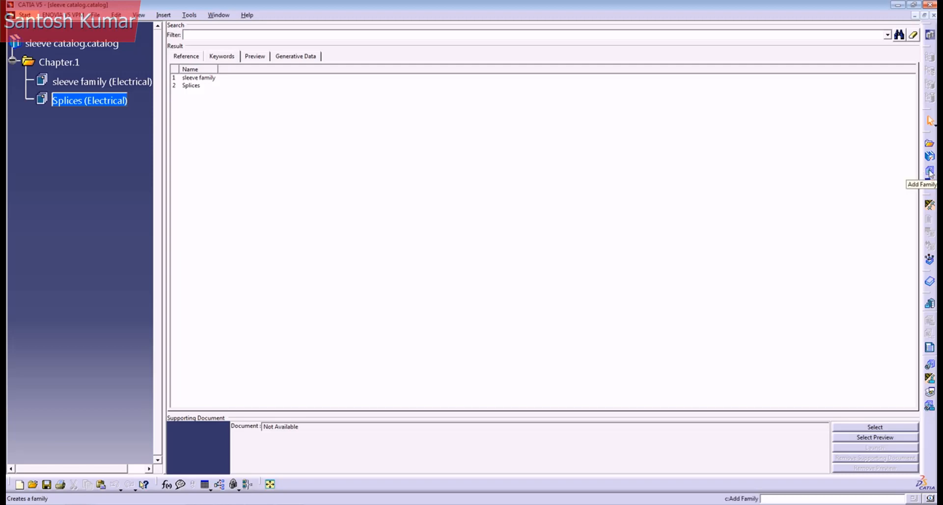
left_click(109, 100)
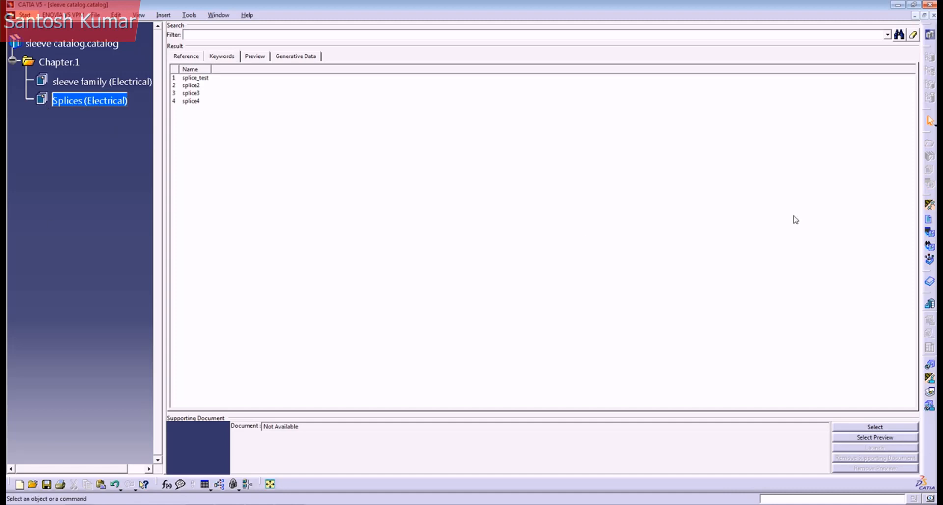
Step: Add the splice10 CATProduct file as a component of the Splices family and save the catalog
left_click(928, 220)
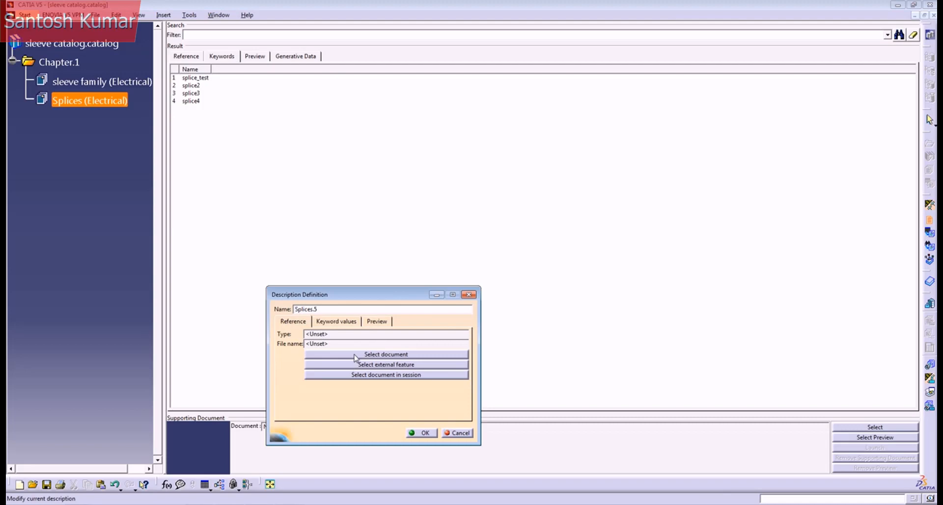
left_click(355, 356)
left_click(139, 472)
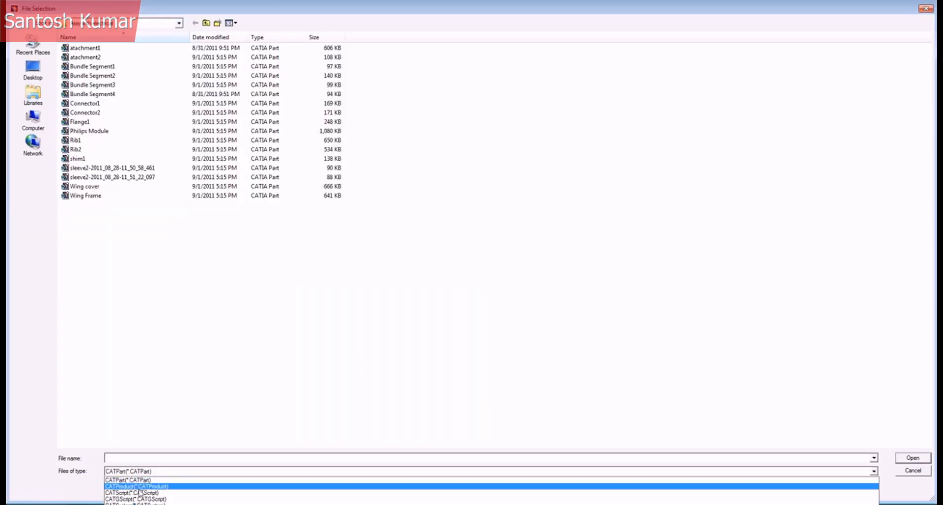
left_click(157, 486)
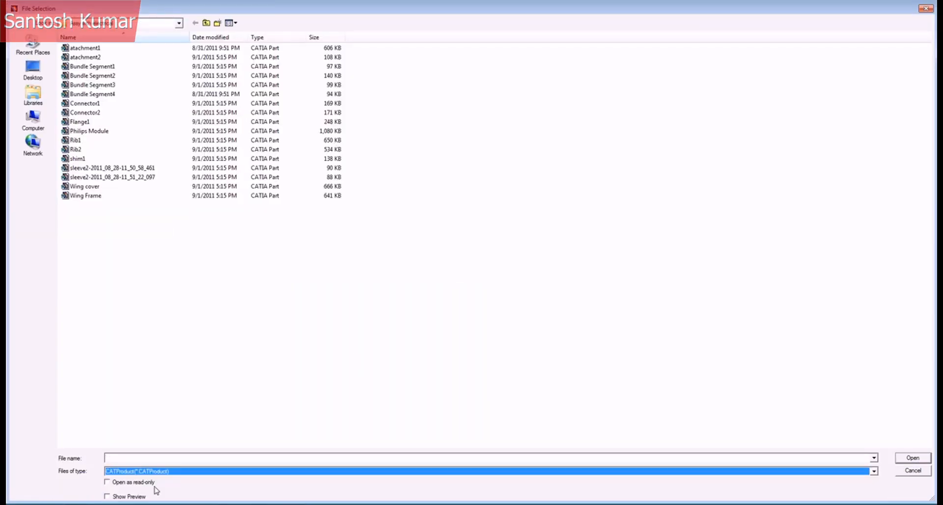
left_click(80, 85)
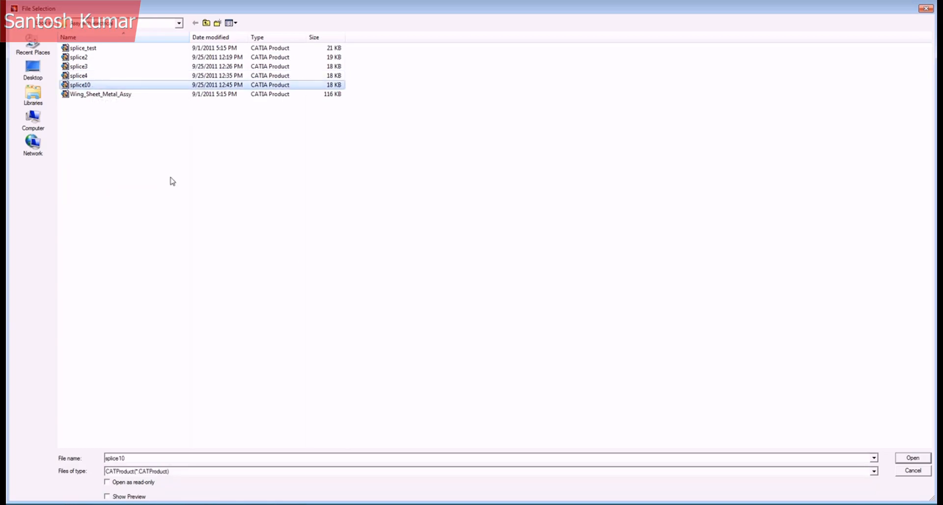
left_click(908, 460)
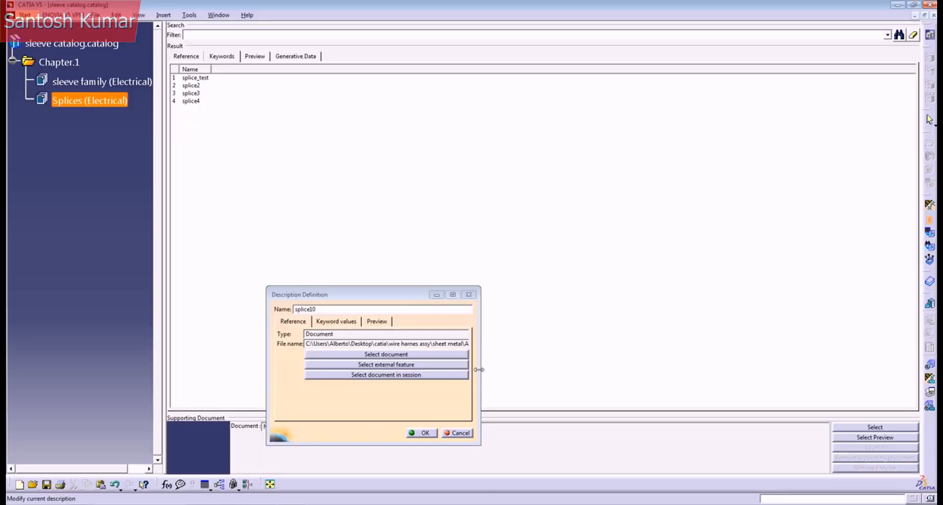
left_click(426, 433)
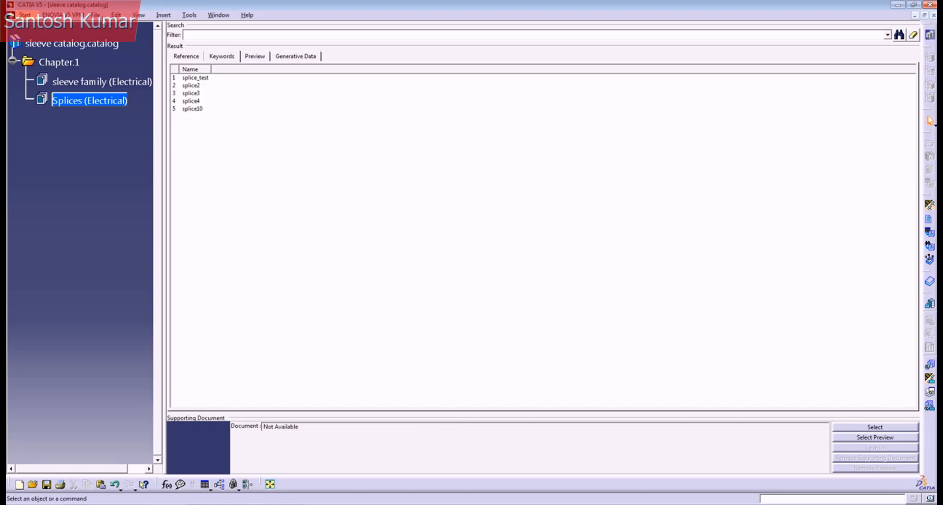
left_click(95, 15)
left_click(122, 79)
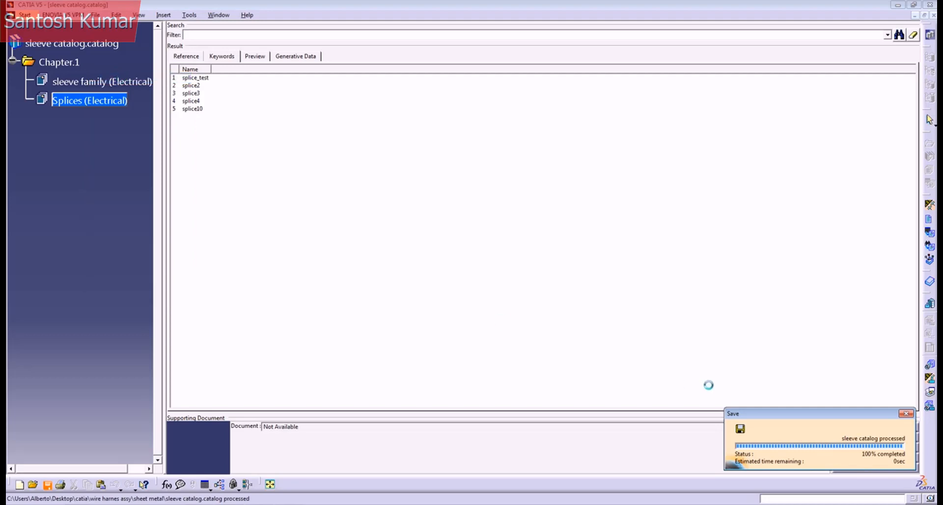
Step: Return to the Wing_Sheet_Metal_Assy document and activate Bundle Segment1 for part editing
left_click(219, 15)
left_click(236, 77)
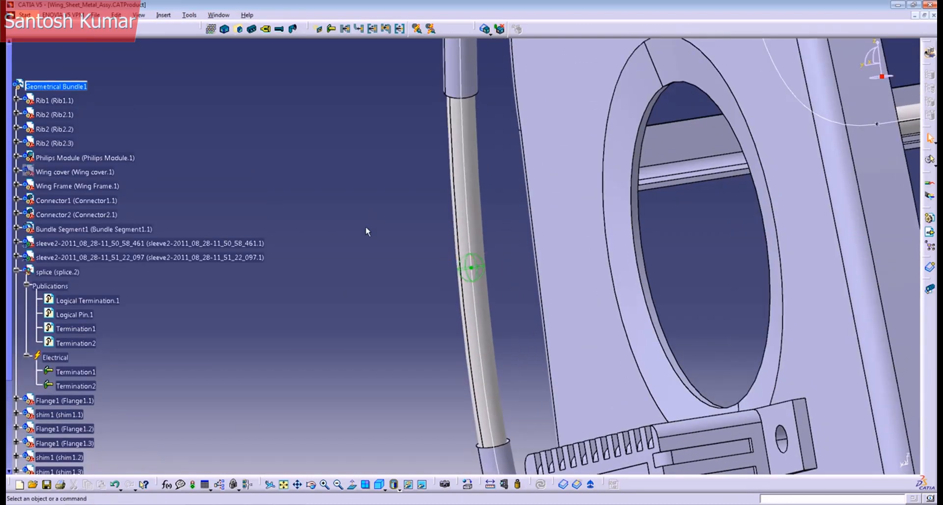
middle_click_drag(416, 189, 385, 277)
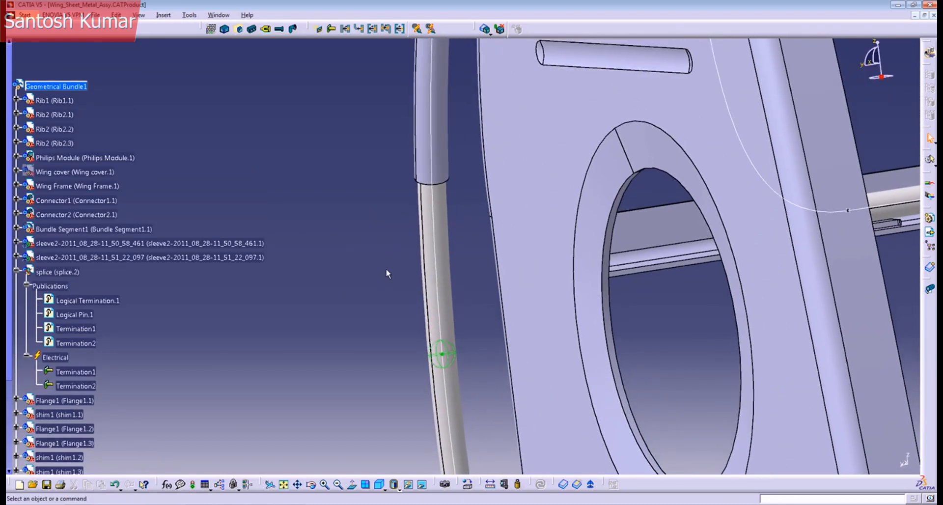
double_click(443, 216)
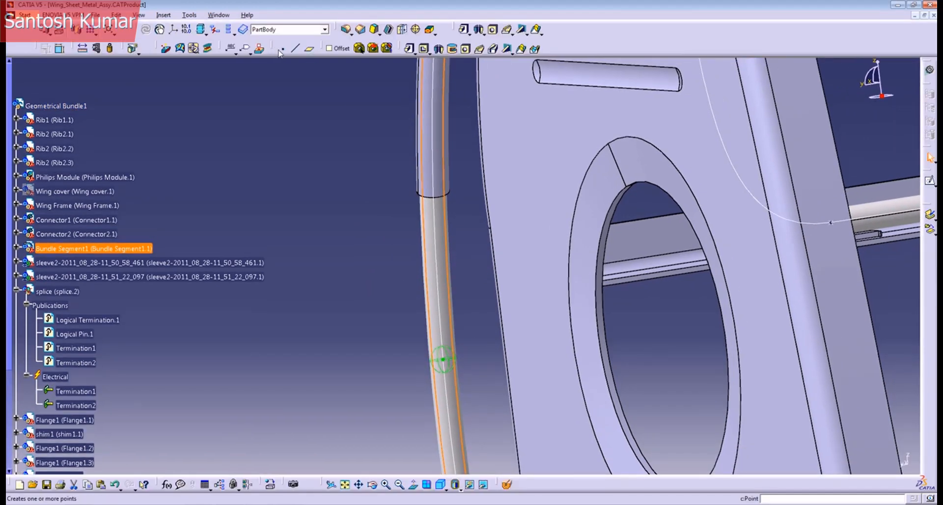
Step: Create a point on Flexible Curve.1 of Bundle Segment1 at a geodesic distance of 200 mm from the curve's extremity
key("Return")
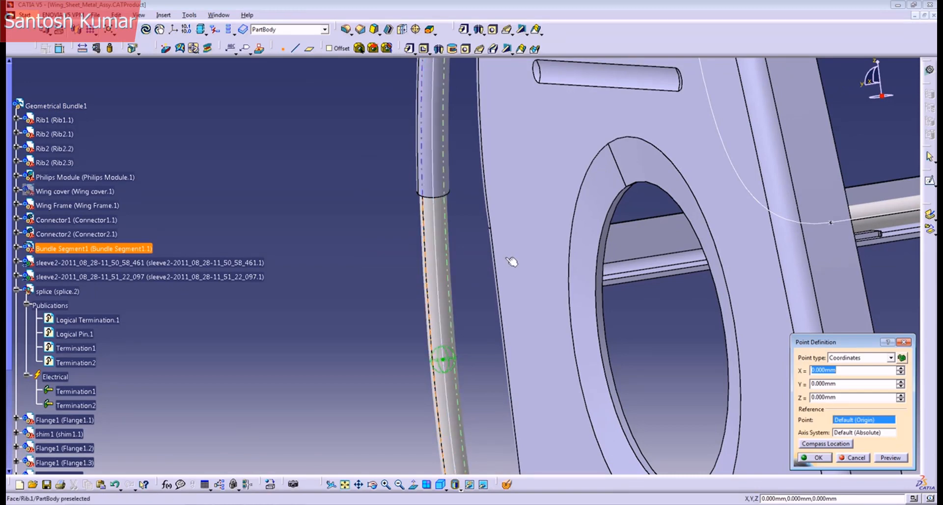
left_click(438, 231)
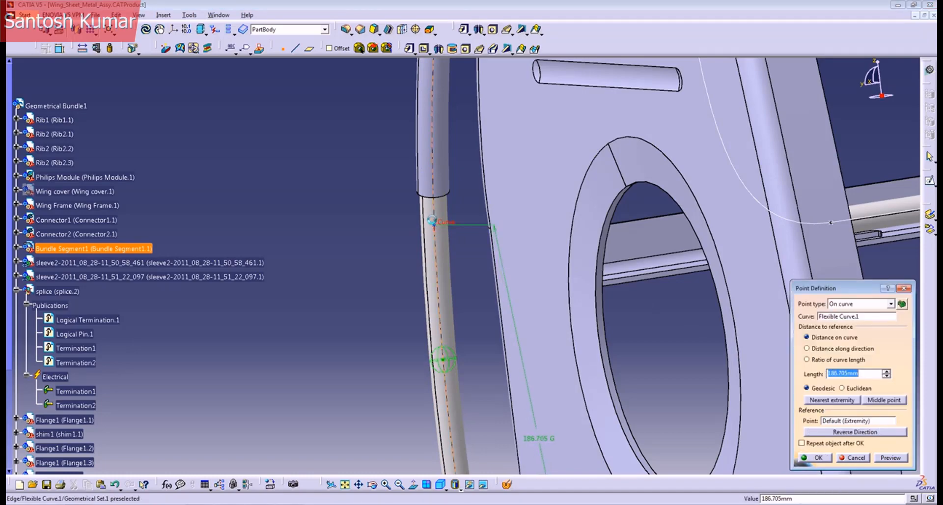
left_click(435, 206)
middle_click_drag(432, 211, 489, 201)
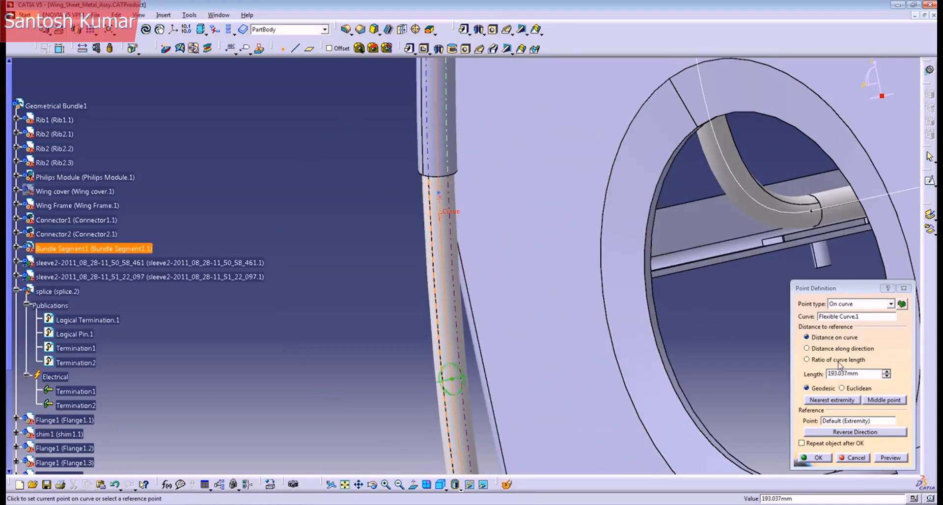
left_click(866, 372)
double_click(866, 372)
type("20")
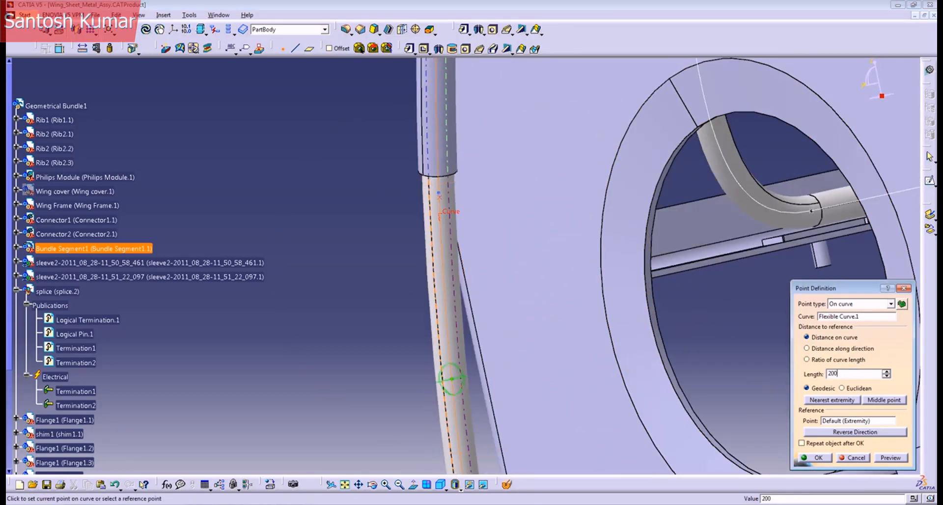
type("000mm")
left_click(819, 457)
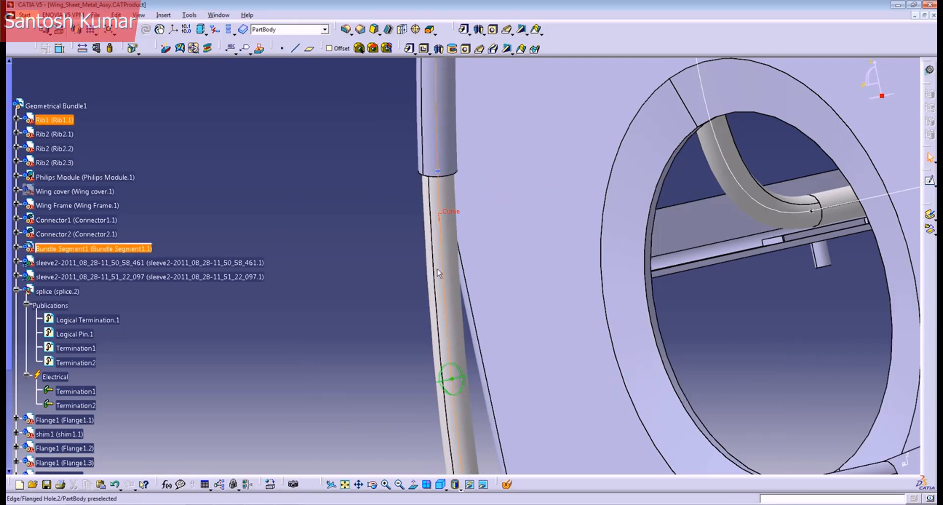
middle_click_drag(295, 312, 272, 339)
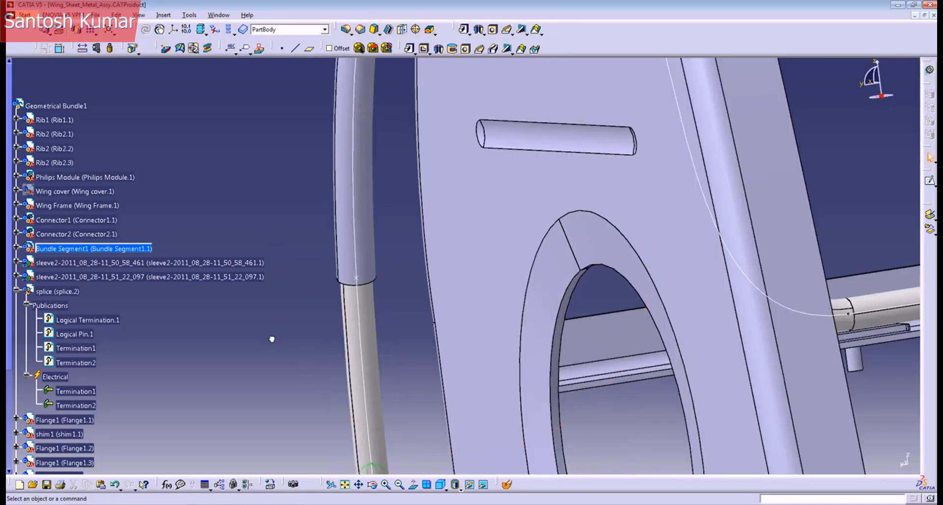
Step: Activate Geometrical Bundle1 and display the Splices family of sleeve catalog.catalog in the Catalog Browser
double_click(78, 106)
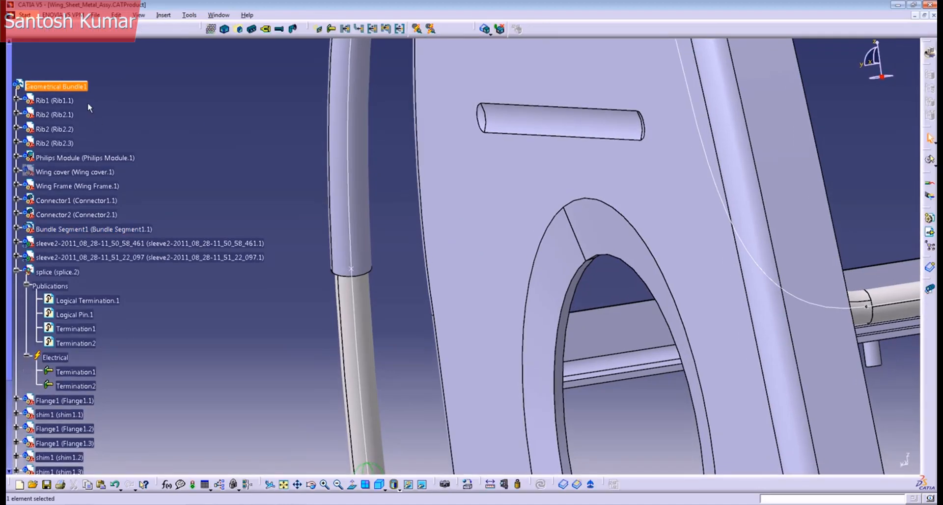
scroll(189, 305, "up", 1)
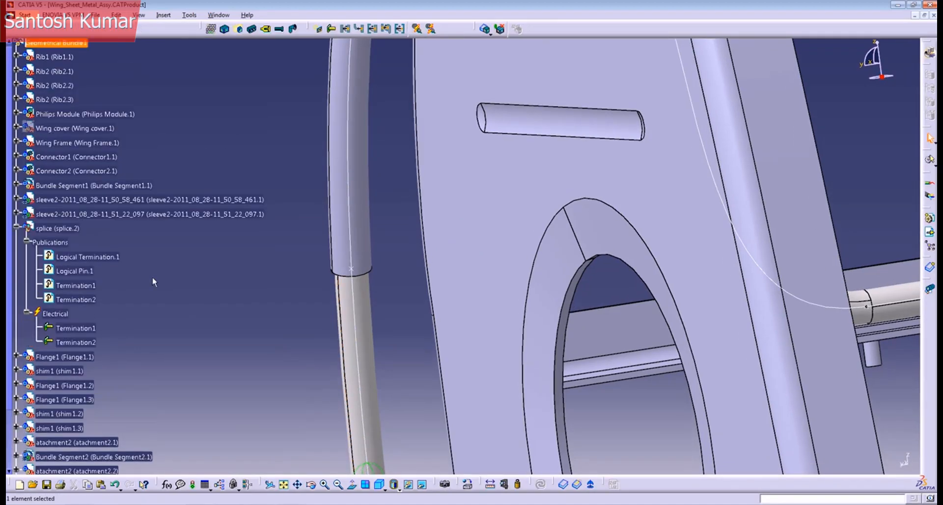
scroll(153, 276, "down", 1)
scroll(242, 264, "up", 1)
middle_click_drag(241, 265, 287, 375)
middle_click_drag(372, 346, 293, 324)
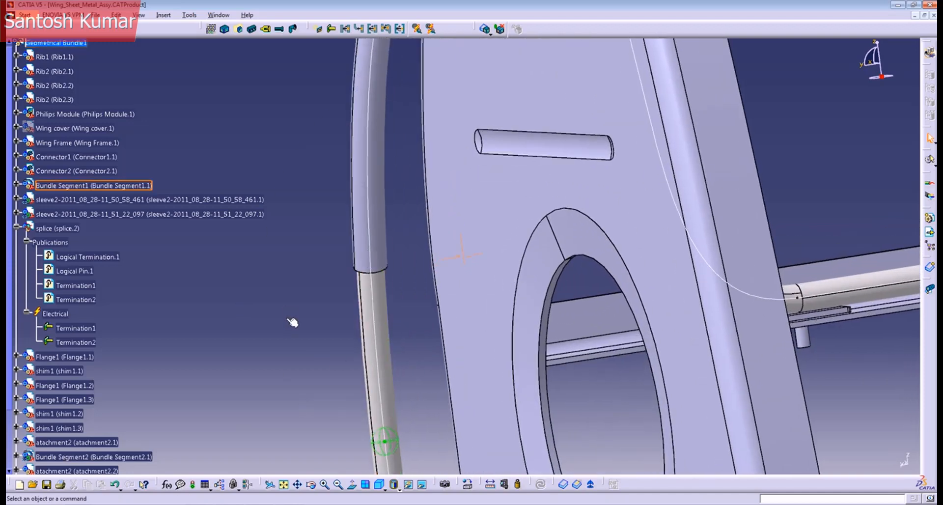
left_click(566, 485)
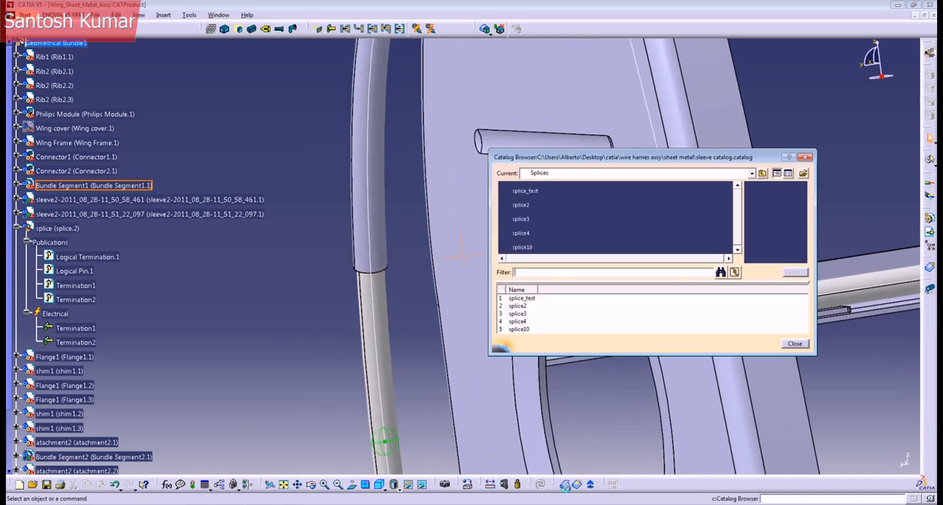
left_click(763, 173)
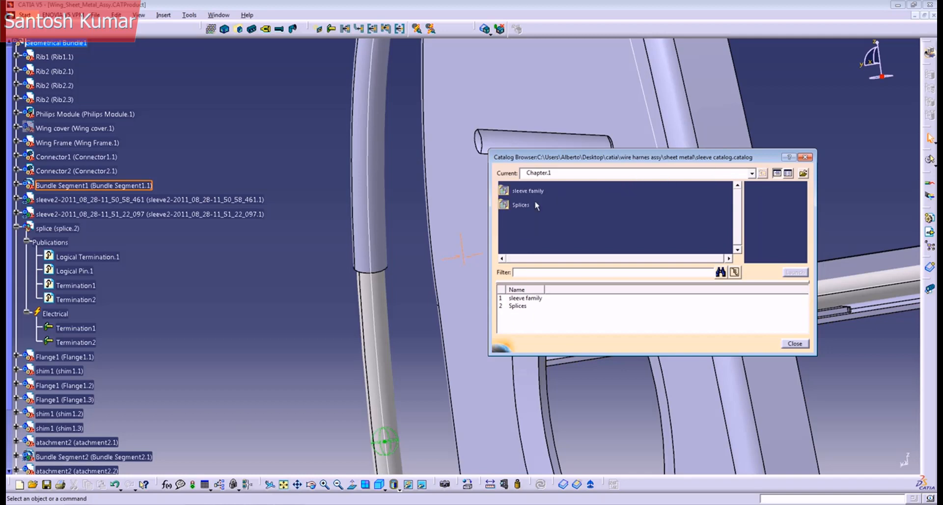
double_click(531, 209)
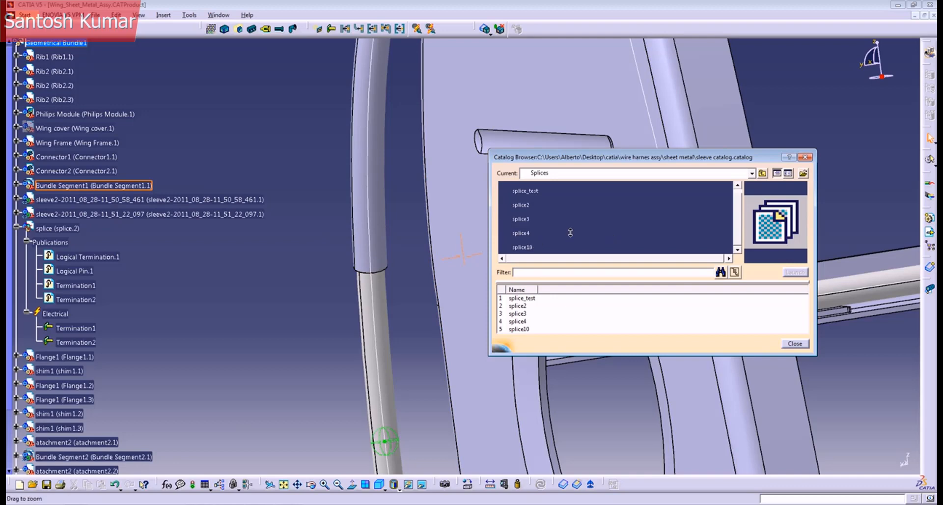
Step: Place splice10 from the catalog inside Bundle Segment1 at an offset of 200 mm and close the Catalog Browser
left_click(525, 241)
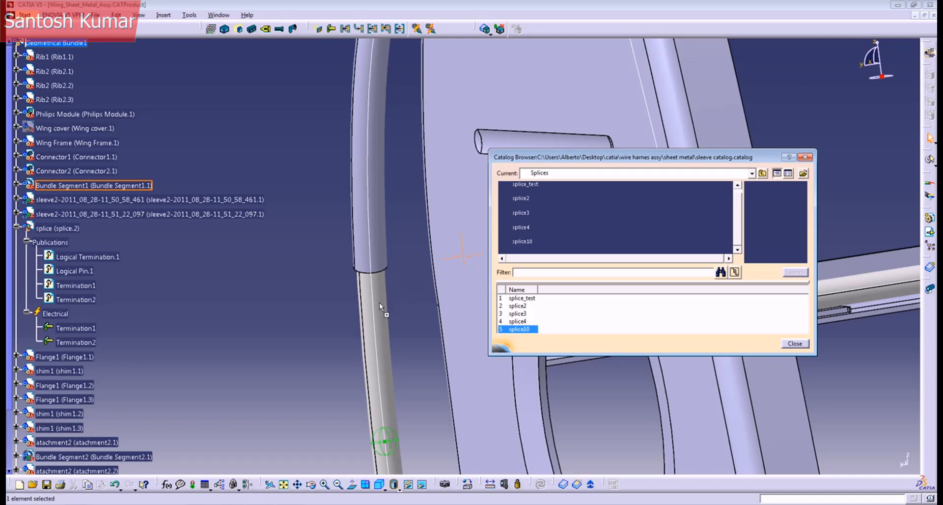
left_click_drag(379, 302, 380, 302)
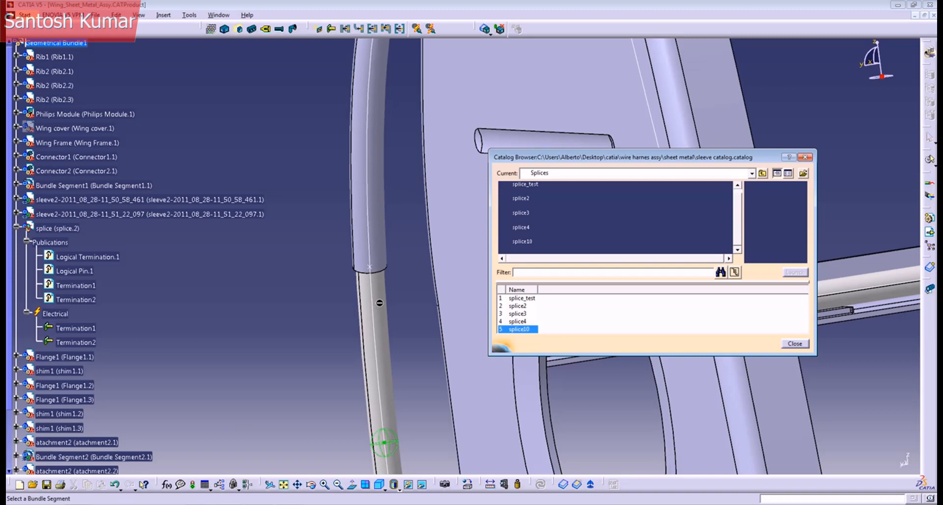
left_click(379, 303)
left_click_drag(225, 142, 232, 212)
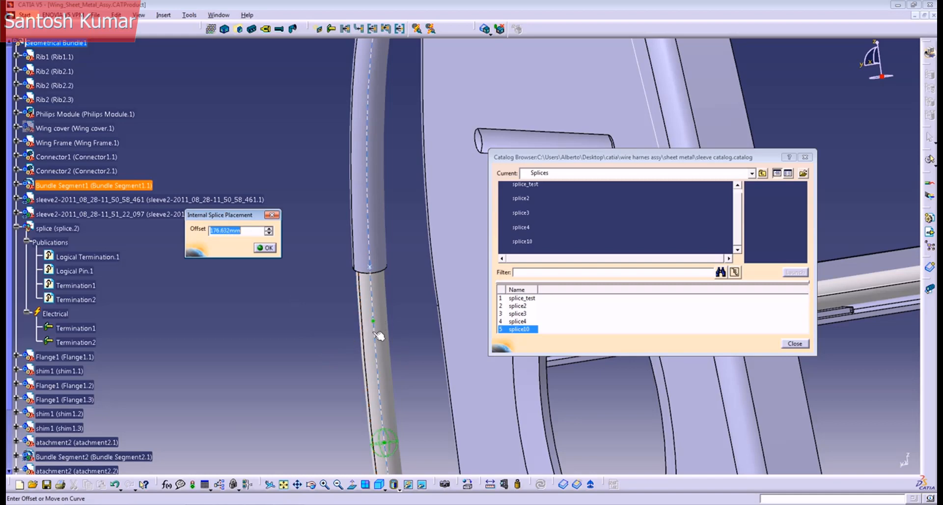
middle_click_drag(375, 312, 375, 397)
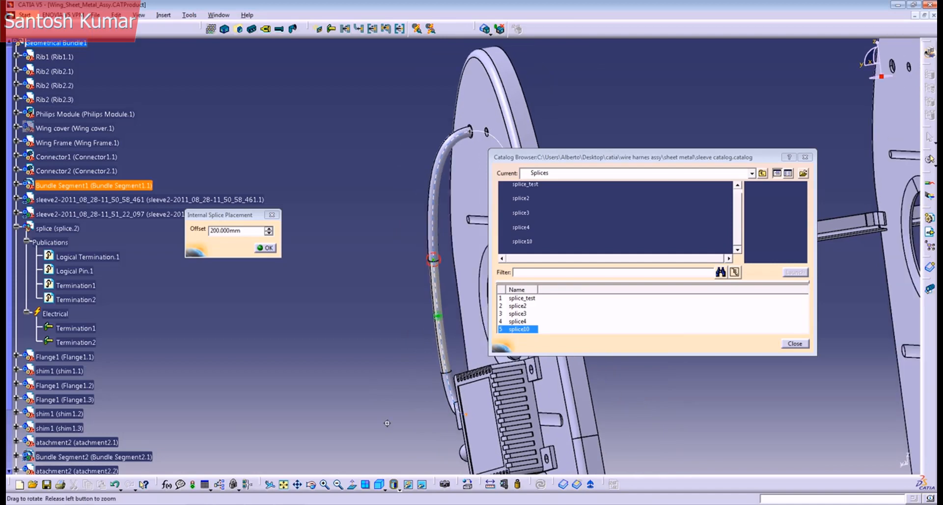
middle_click_drag(387, 421, 361, 338)
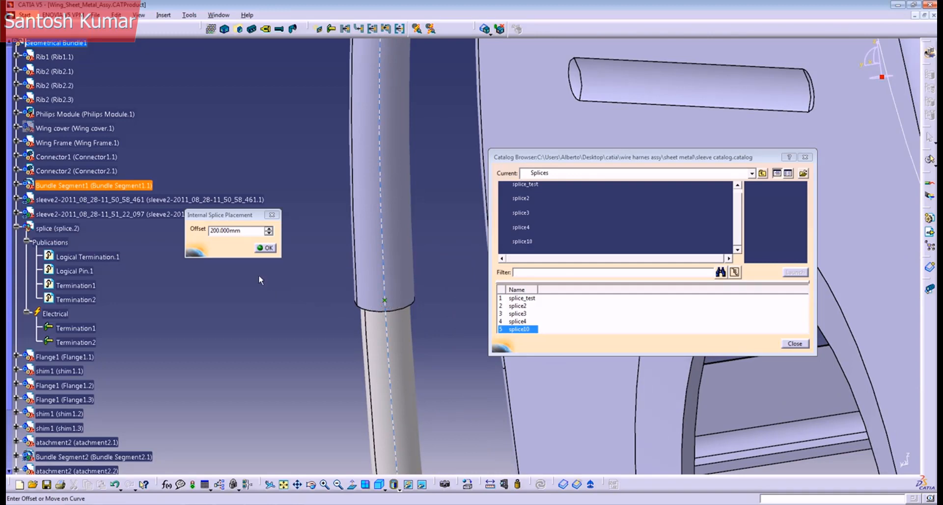
left_click(266, 248)
middle_click_drag(303, 352, 657, 352)
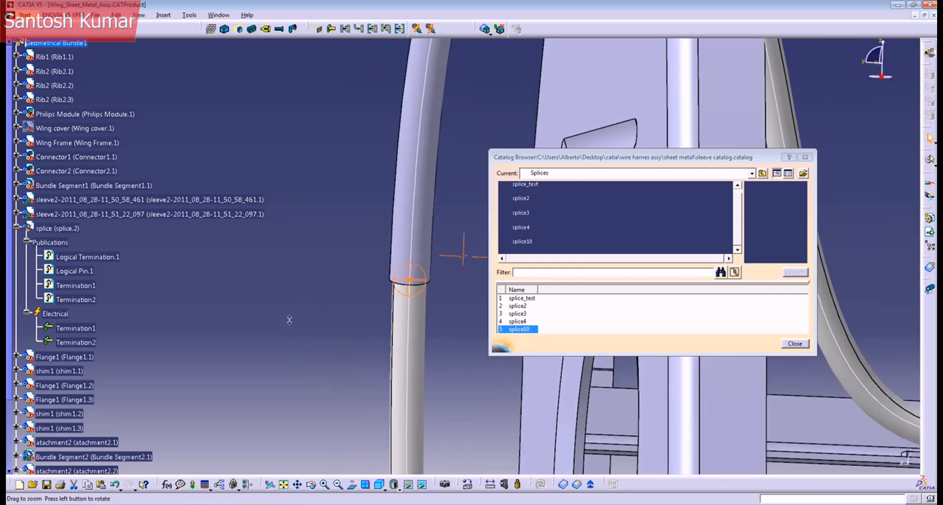
left_click(796, 344)
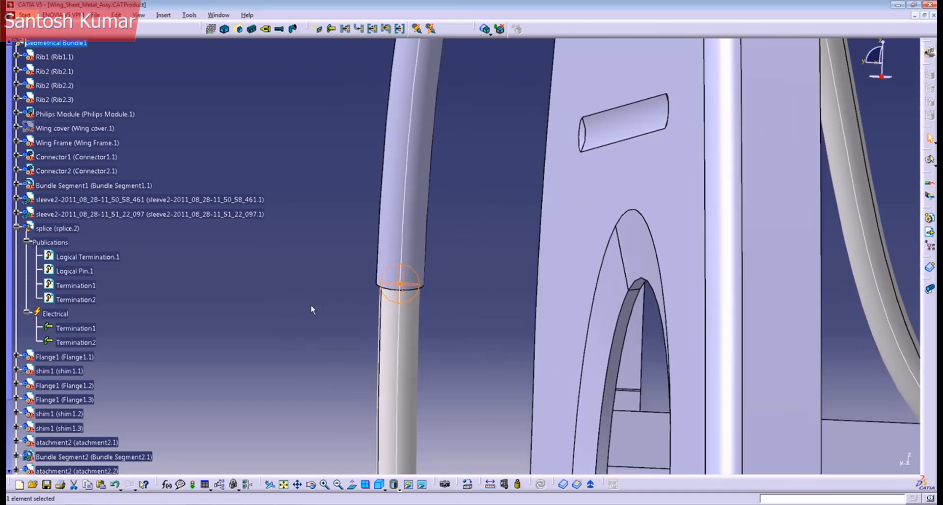
mouse_move(312, 310)
middle_mouse_down("ctrl")
mouse_move(307, 318)
mouse_move(348, 360)
mouse_move(353, 398)
mouse_move(303, 315)
middle_mouse_up("ctrl")
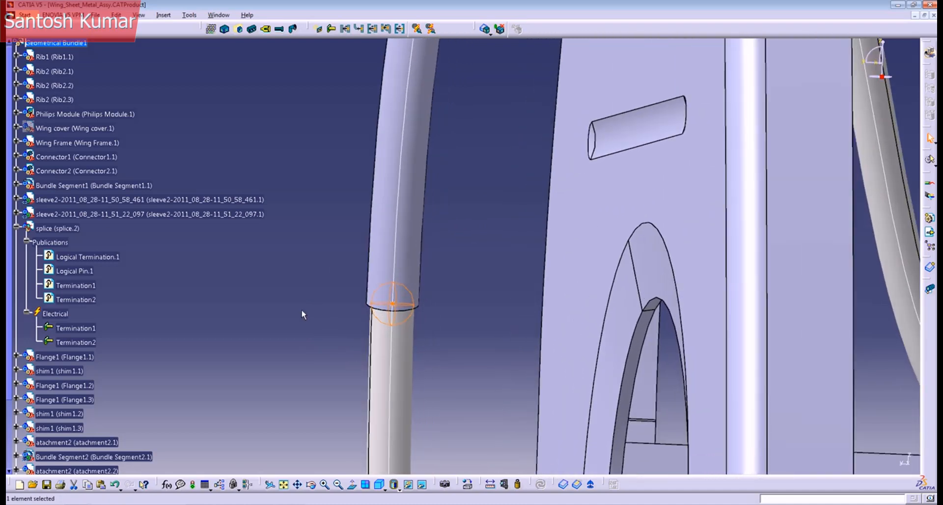
left_click(303, 315)
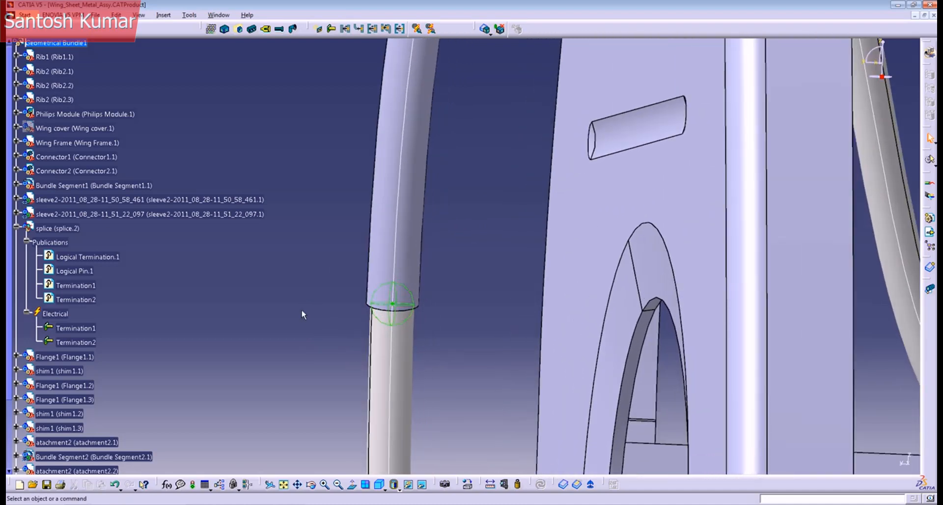
Step: Activate Bundle Segment1 and create a point on Flexible Curve.1, 20 mm above the splice, using Point.3 as reference
double_click(408, 350)
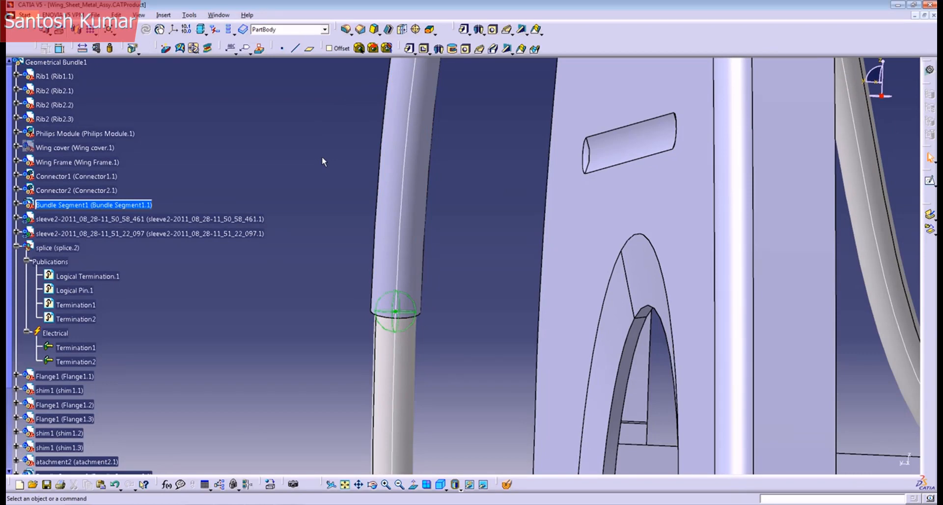
left_click(283, 49)
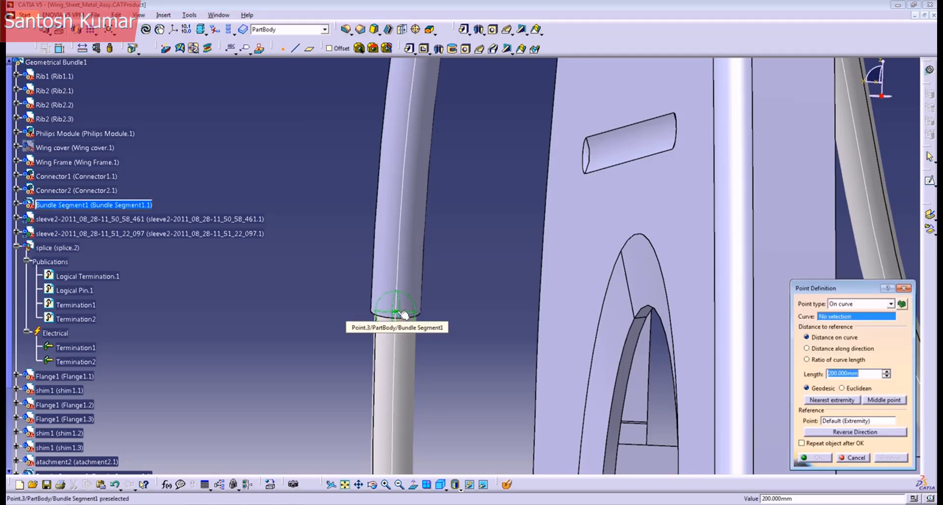
left_click(402, 297)
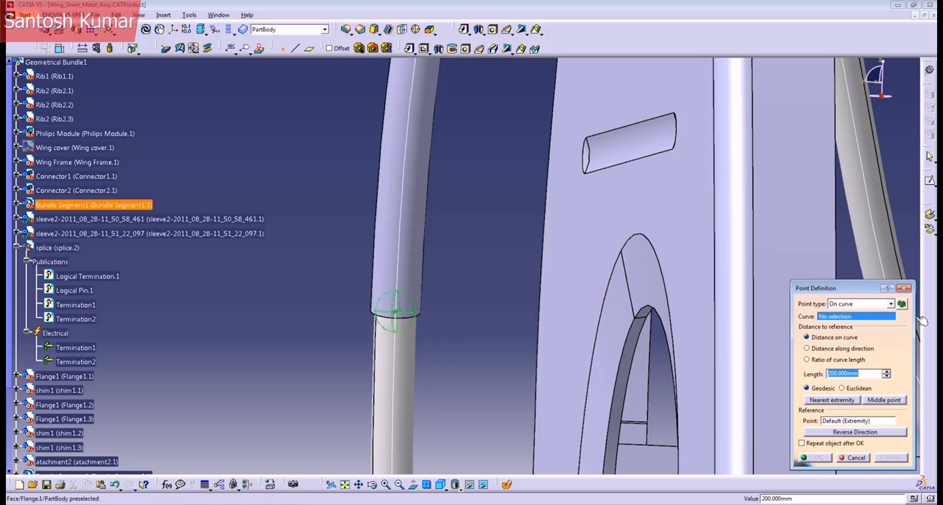
left_click(402, 254)
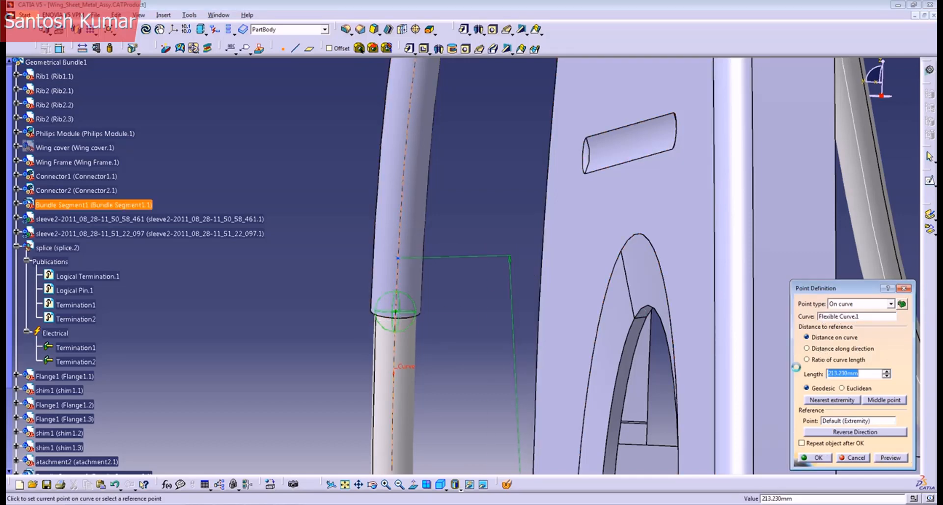
left_click(846, 421)
left_click(396, 310)
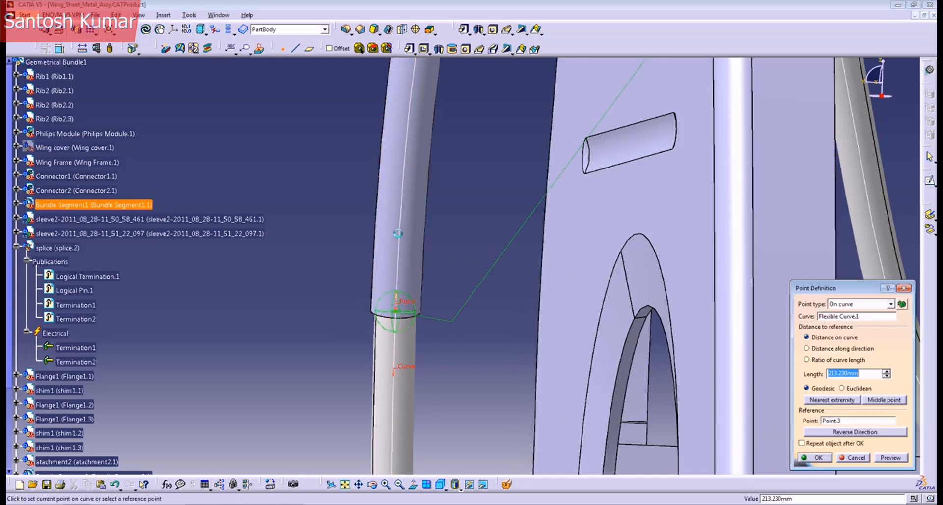
left_click(400, 217)
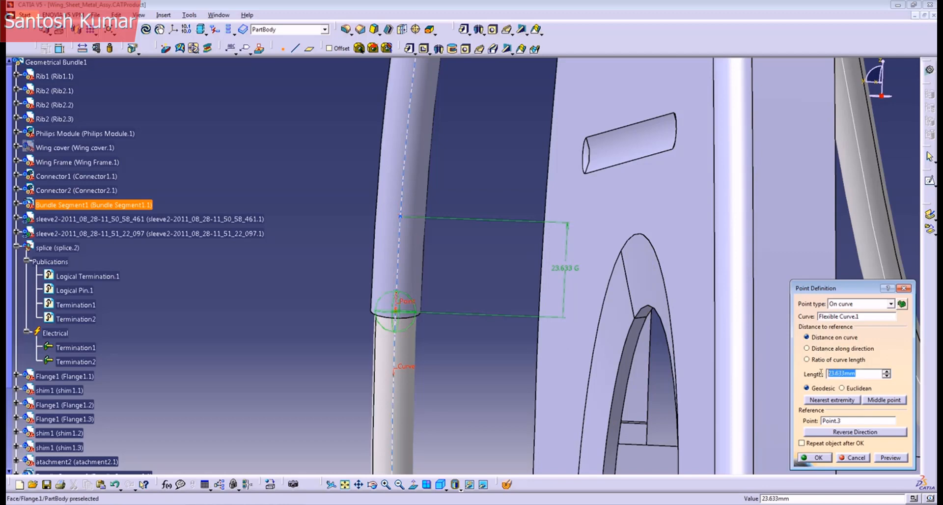
type("20")
left_click(826, 459)
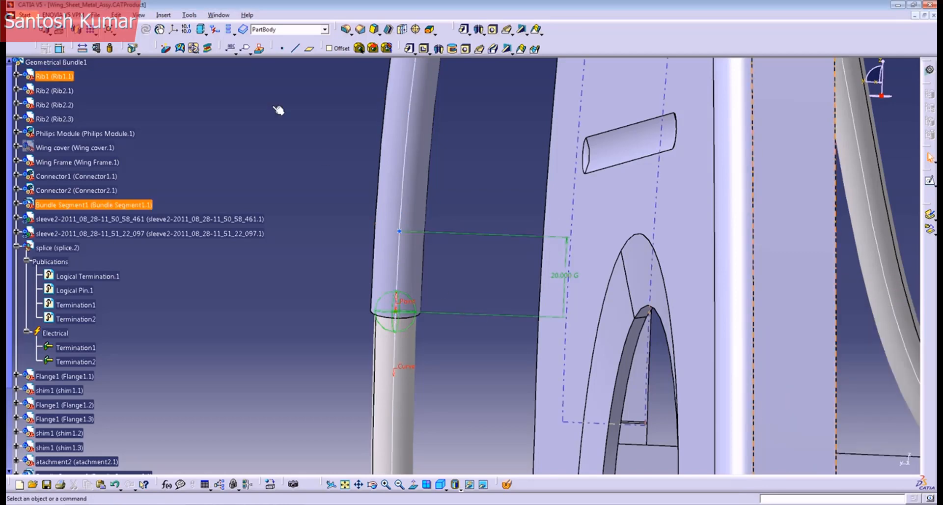
Step: Create another point on Flexible Curve.1, 20 mm below the splice, measured from reference Point.3 in the opposite direction
left_click(283, 48)
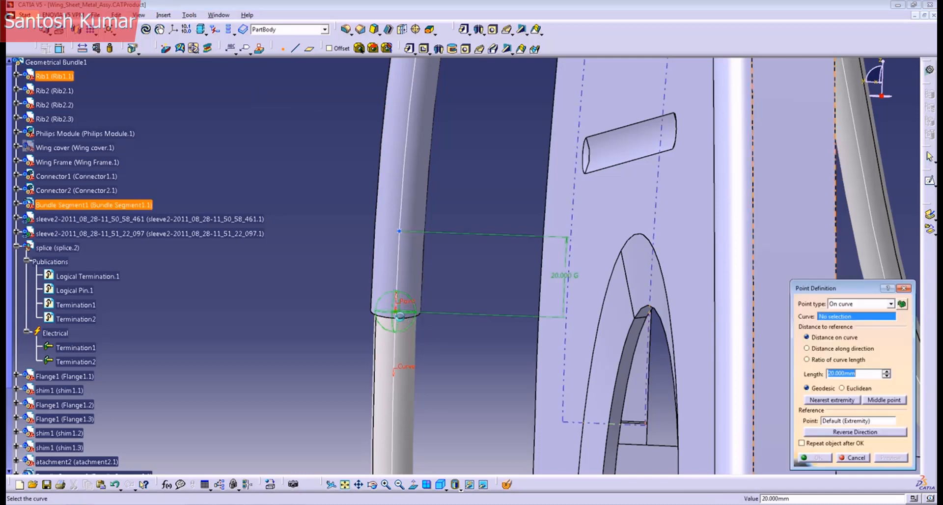
left_click(398, 346)
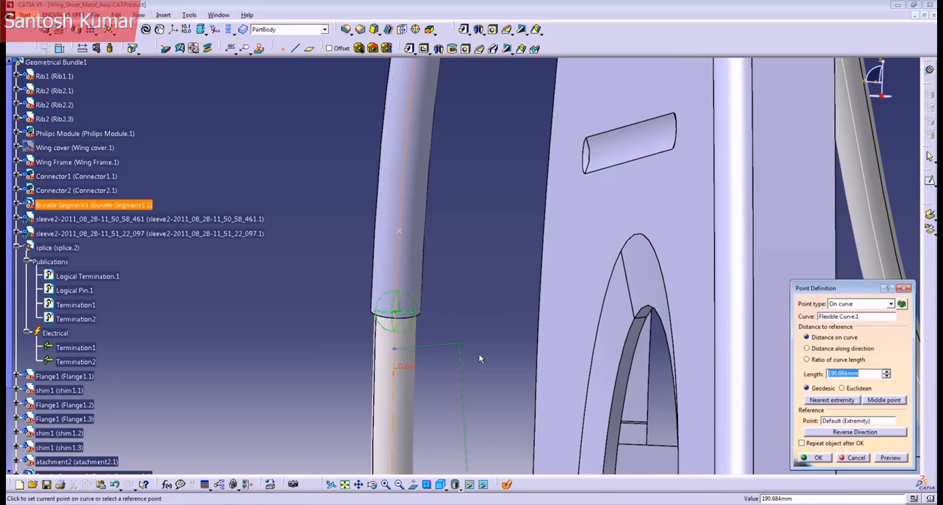
left_click(842, 421)
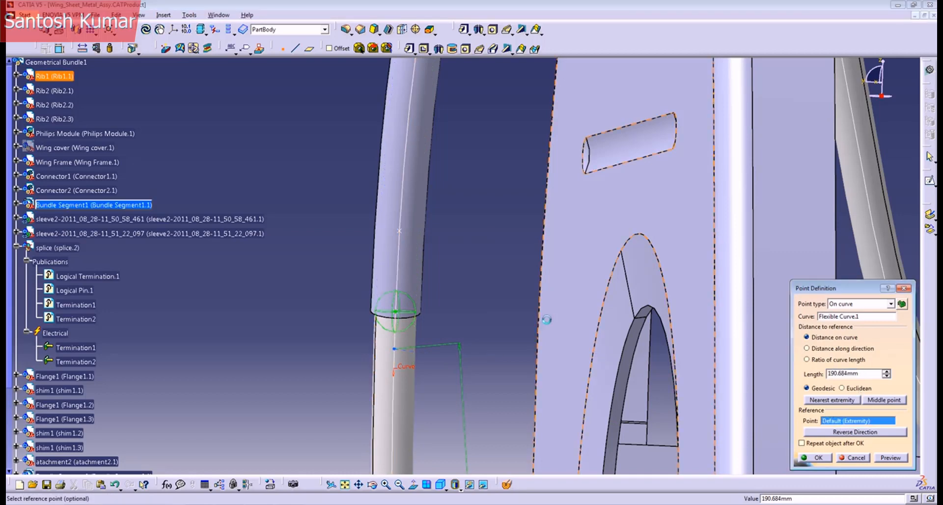
left_click(402, 314)
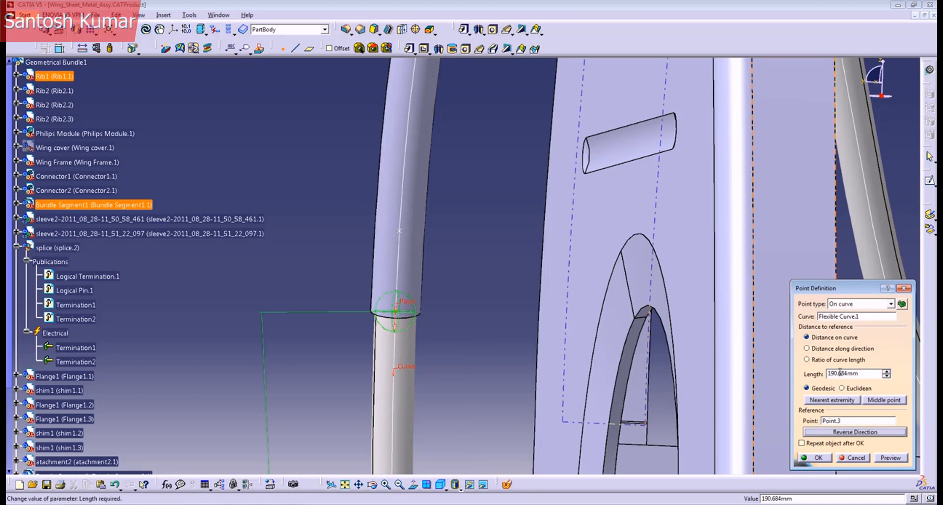
left_click_drag(868, 374, 815, 374)
type("20")
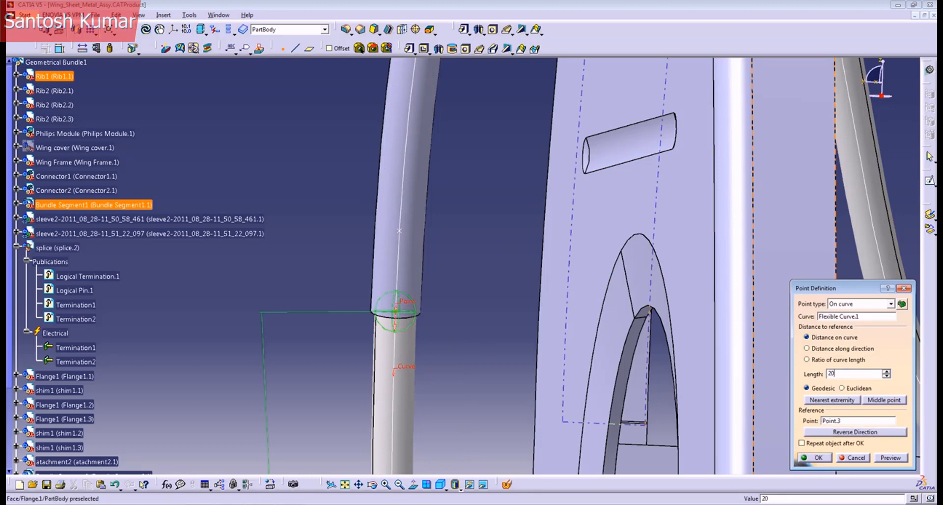
left_click(890, 458)
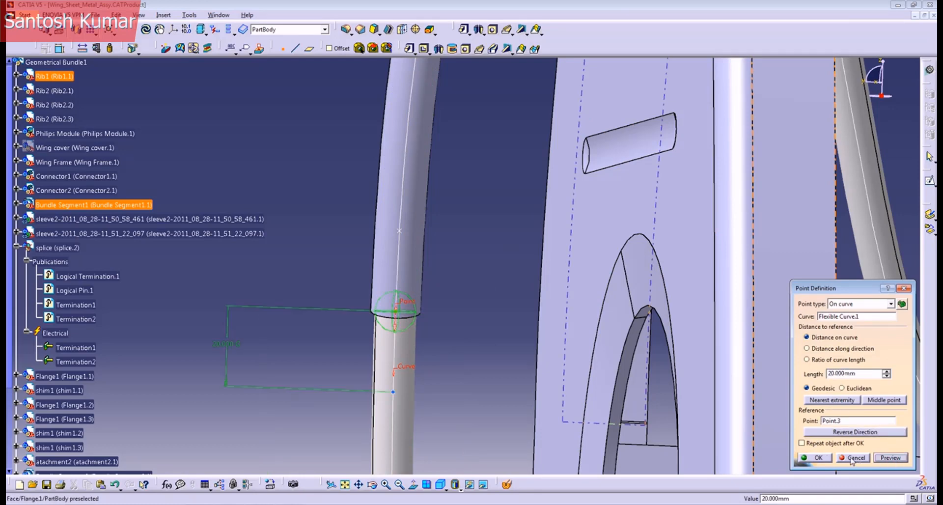
left_click(831, 458)
middle_click_drag(477, 344, 421, 374)
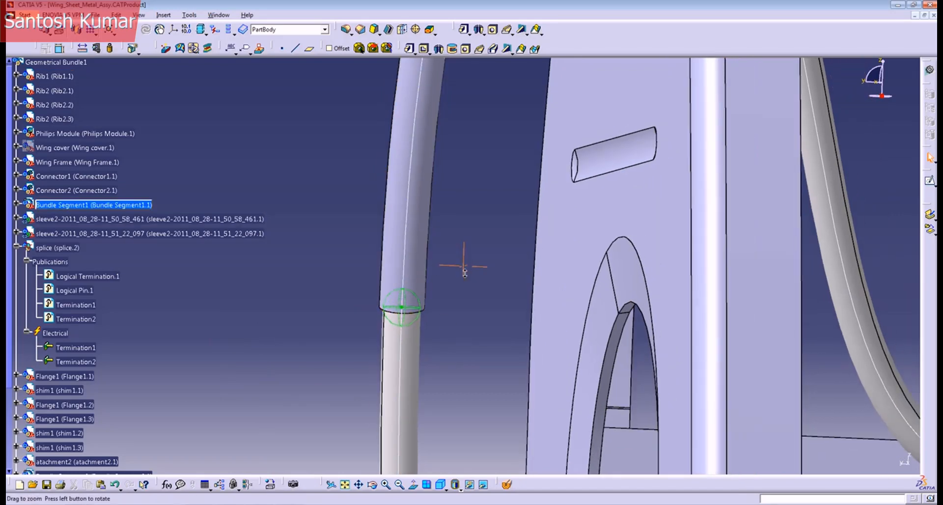
Step: Change the graphic properties of the two points on either side of the splice to a circular point symbol and red color
mouse_move(463, 264)
middle_mouse_down()
mouse_move(464, 251)
mouse_move(460, 276)
middle_mouse_up()
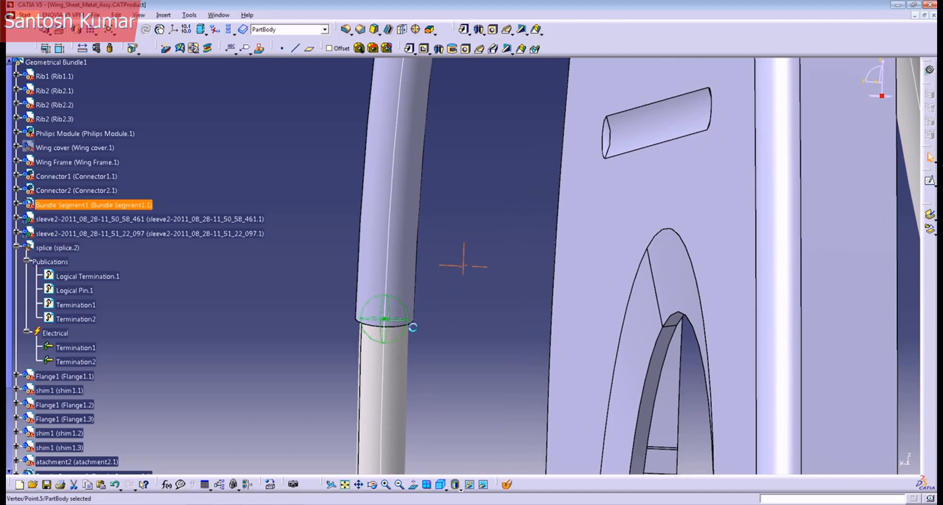
middle_click_drag(499, 242, 500, 242)
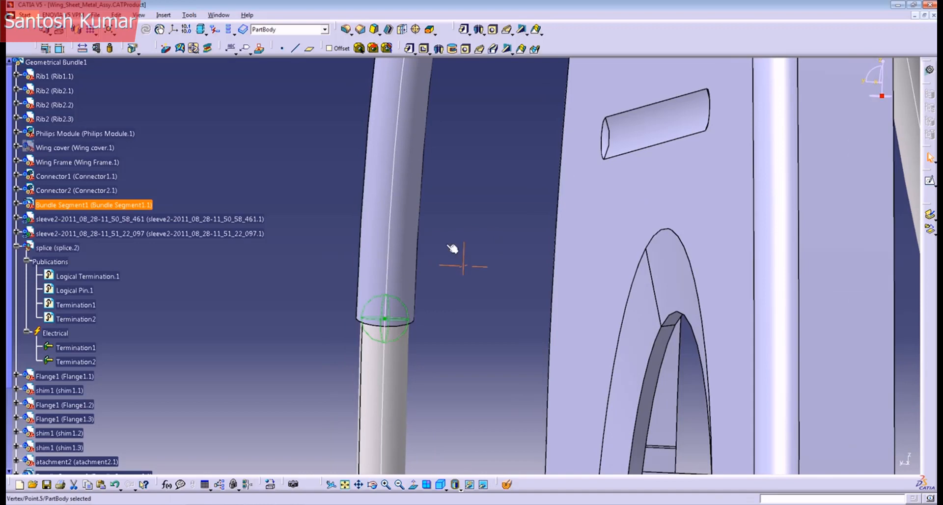
middle_click_drag(450, 247, 450, 258)
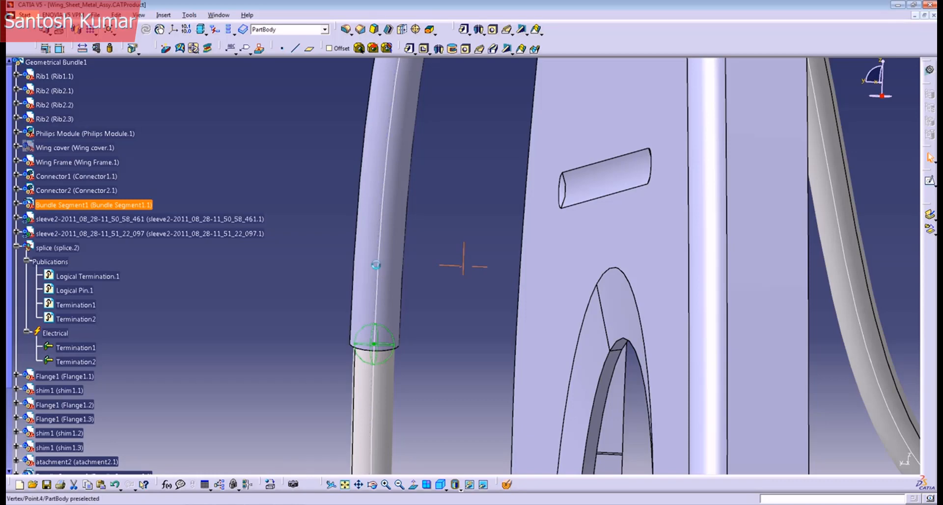
right_click(378, 268)
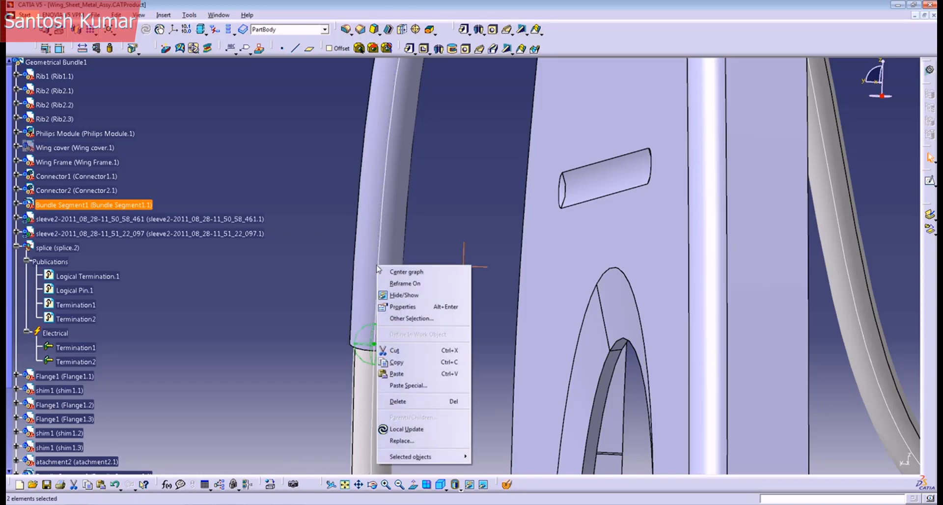
left_click(411, 308)
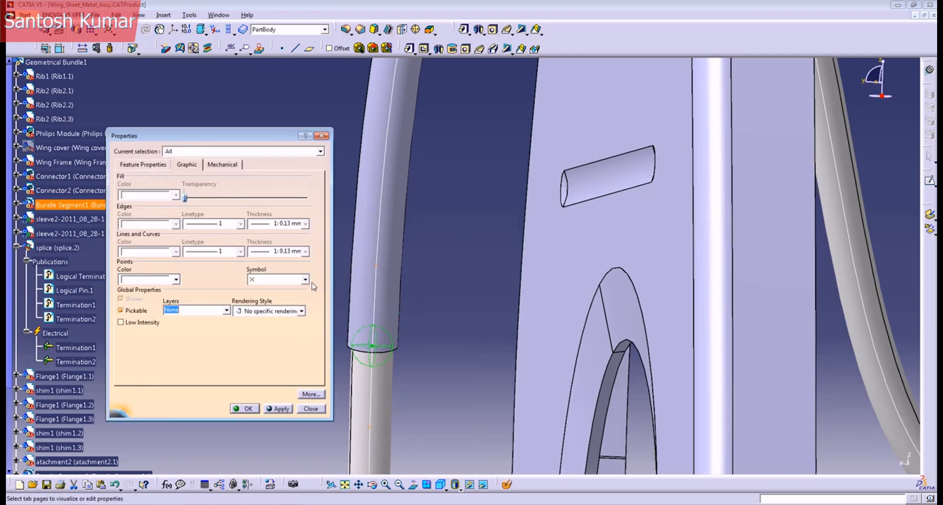
left_click_drag(265, 137, 241, 111)
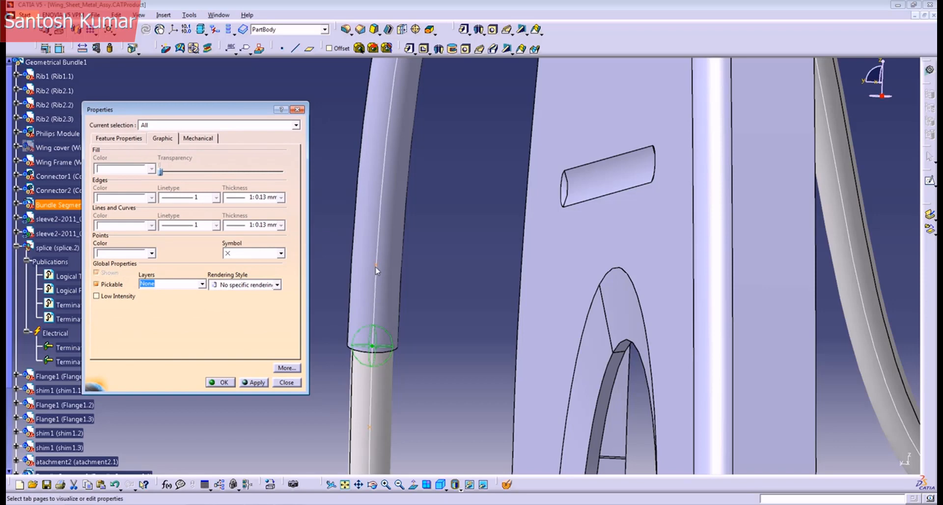
left_click(161, 139)
left_click(252, 253)
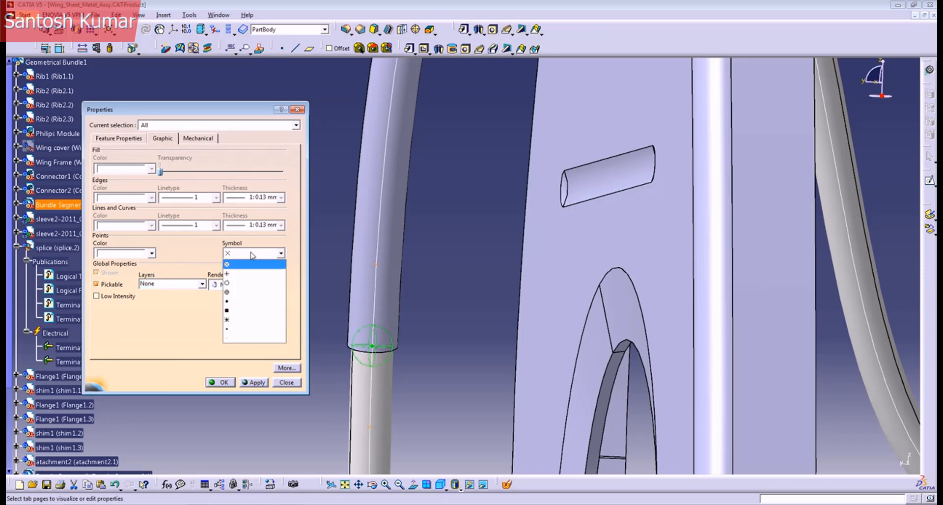
left_click(231, 295)
left_click(153, 252)
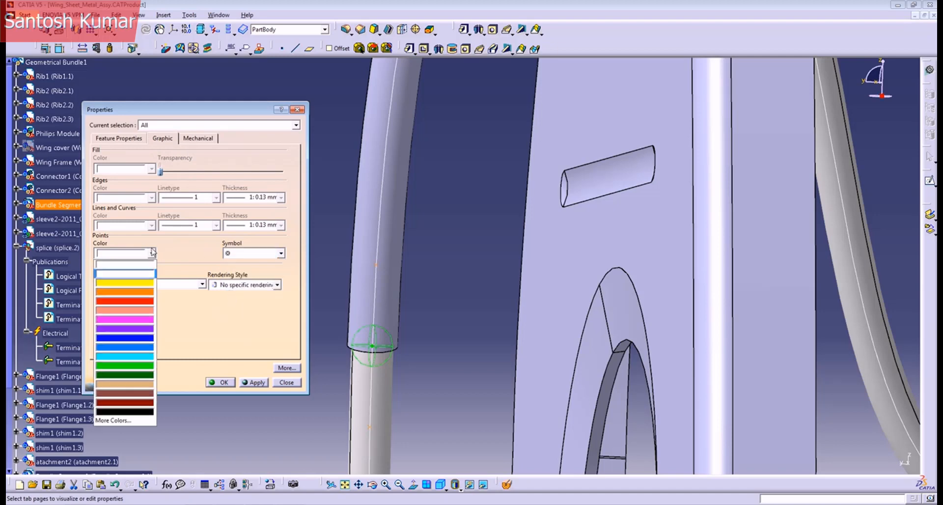
left_click(138, 301)
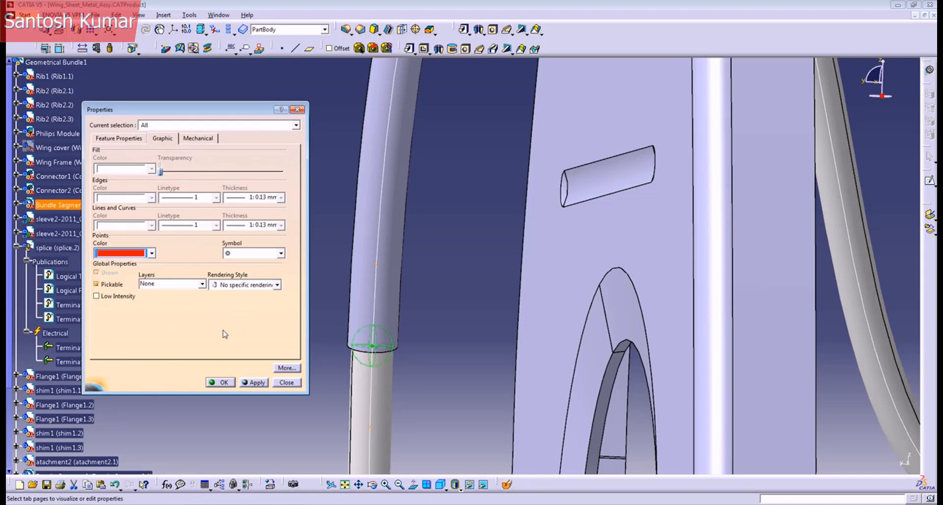
left_click(222, 383)
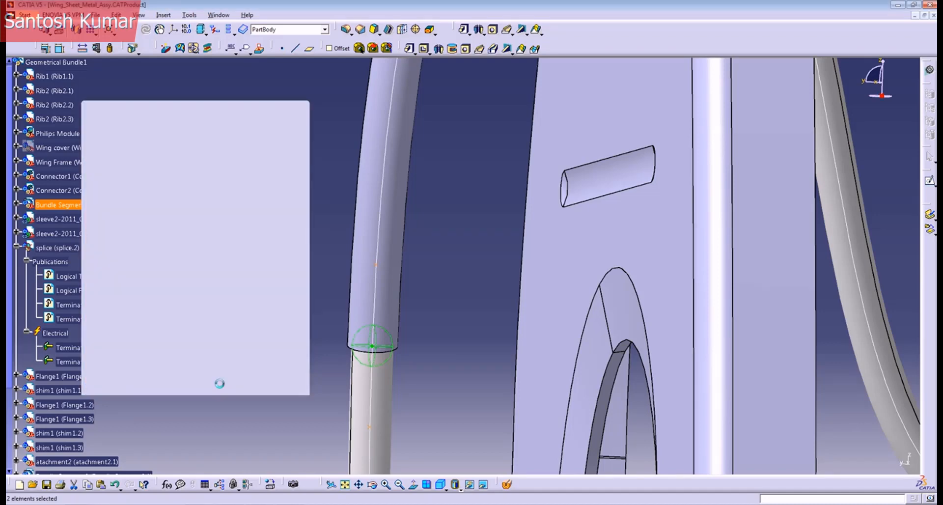
left_click(270, 342)
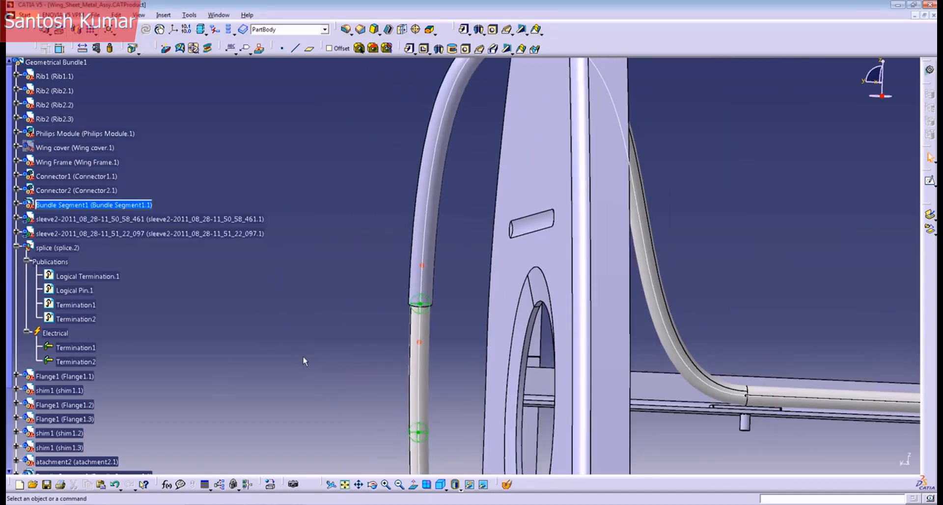
middle_click_drag(309, 350, 438, 309)
middle_click_drag(364, 148, 418, 297)
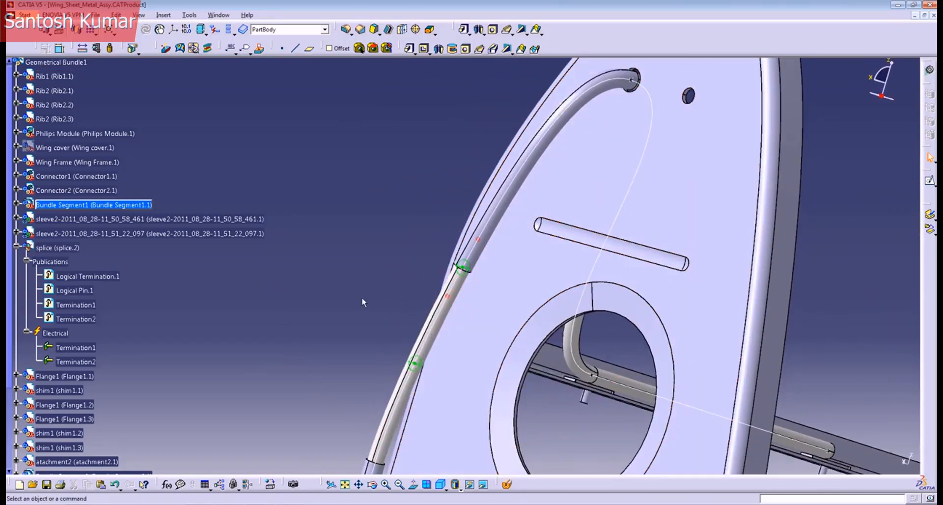
middle_click_drag(362, 302, 430, 348)
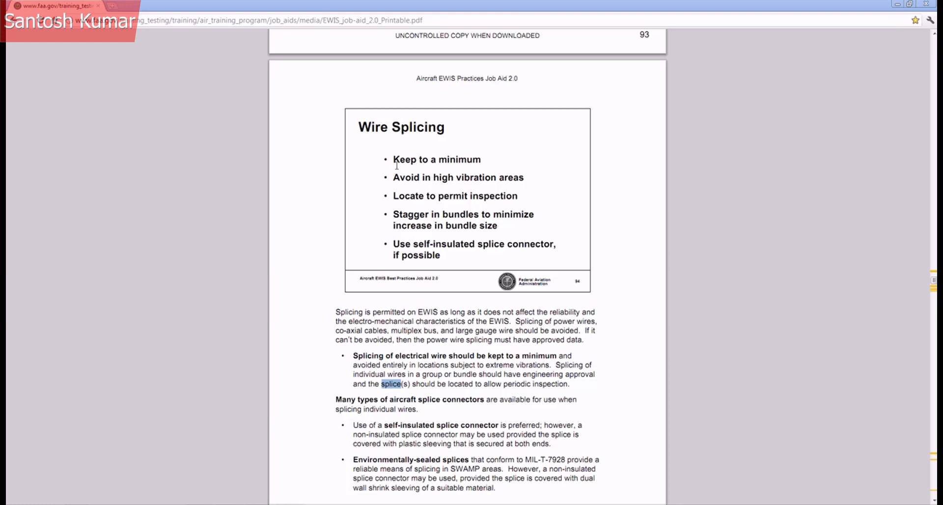
Step: Read the Wire Splicing guidelines in the Aircraft EWIS Practices Job Aid, highlighting "Keep to a minimum" and "Avoid in high vibration areas"
left_click_drag(394, 159, 482, 159)
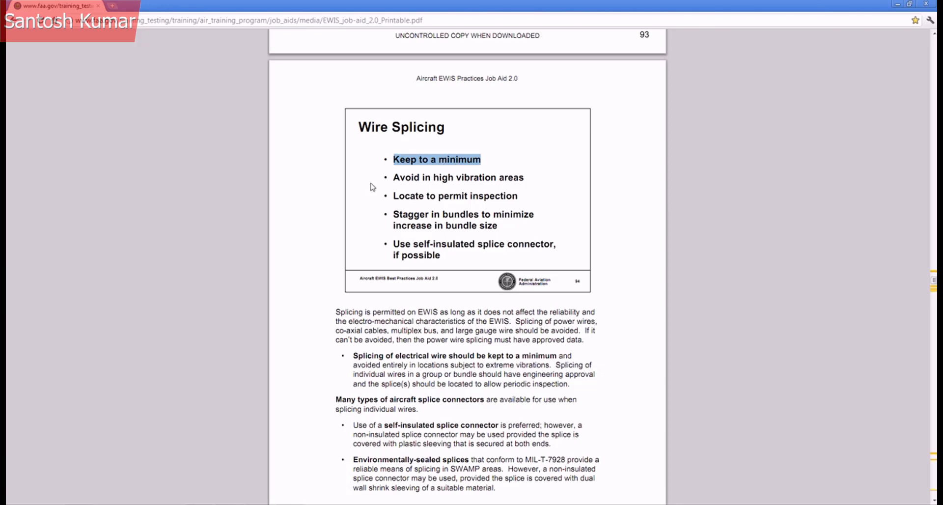
left_click(301, 230)
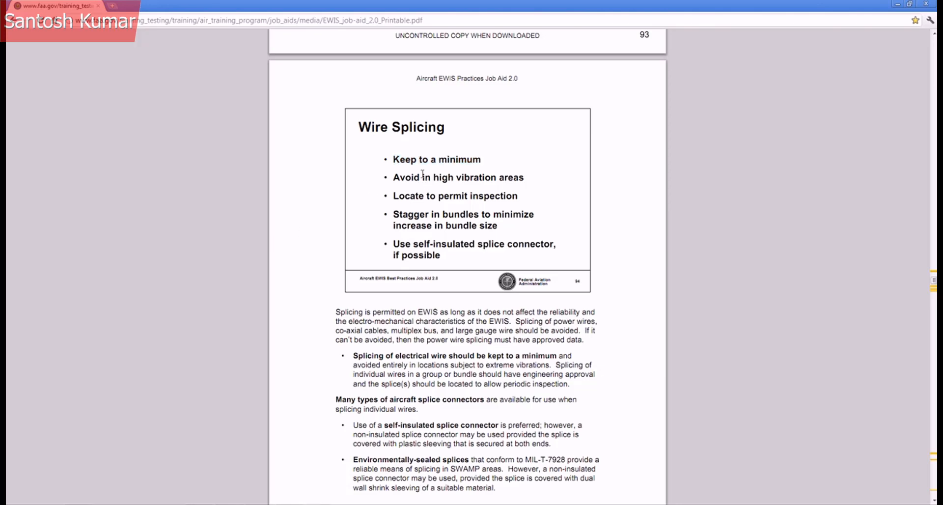
left_click_drag(393, 177, 534, 178)
left_click(445, 205)
Step: Review the job aid's pages on staggered splices, overheated wire at the splice, ganged wire splices and terminals
scroll(343, 301, "down", 8)
scroll(343, 300, "down", 1)
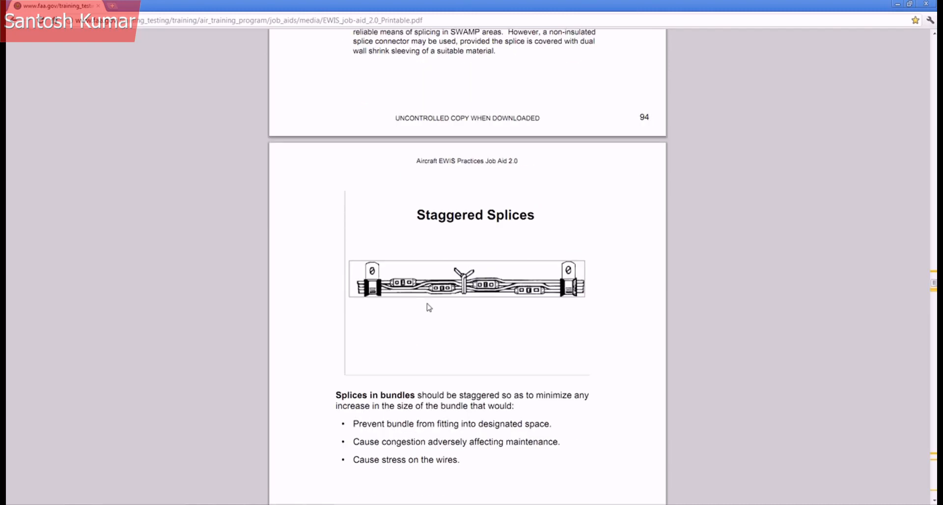
scroll(496, 315, "down", 8)
scroll(498, 312, "down", 1)
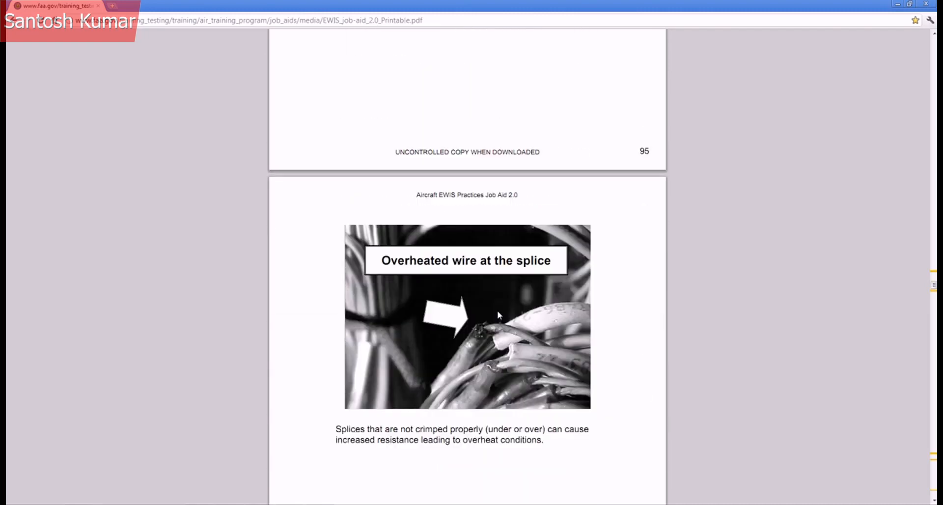
scroll(497, 312, "down", 1)
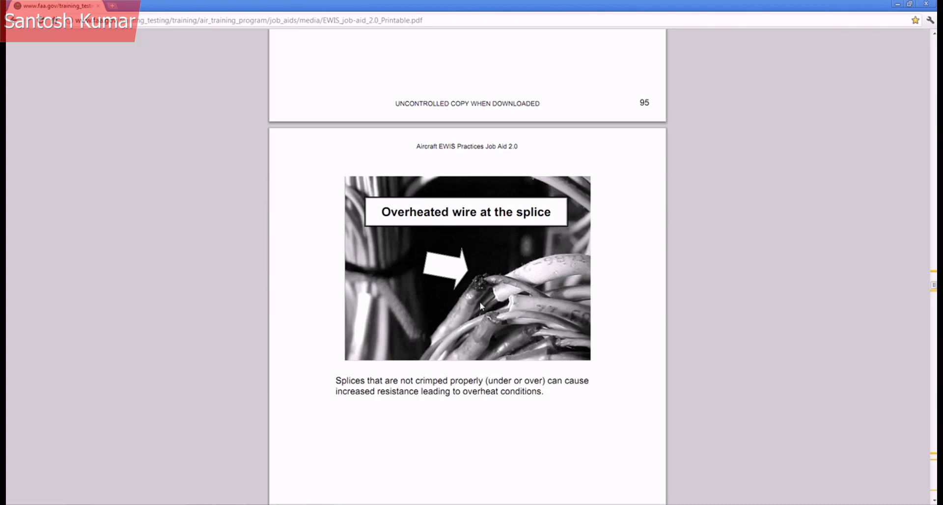
scroll(481, 305, "down", 1)
scroll(444, 325, "down", 10)
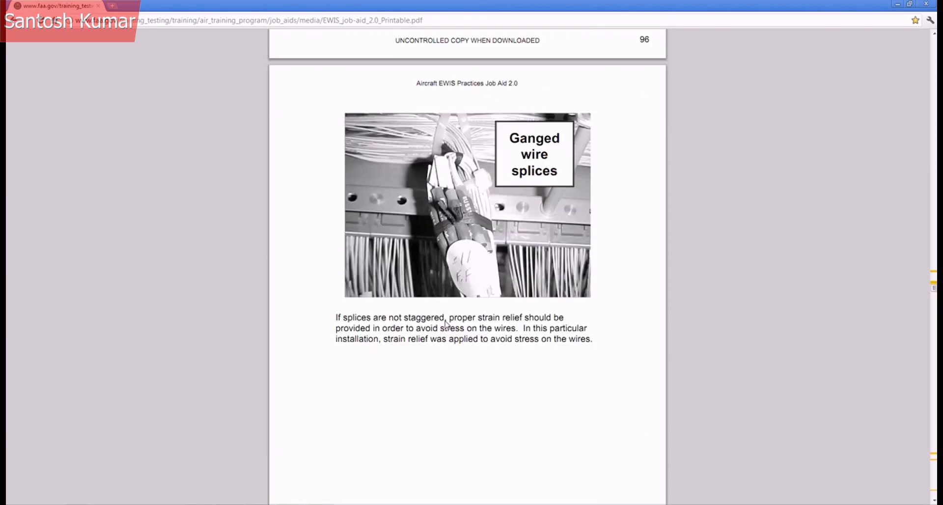
scroll(445, 323, "up", 2)
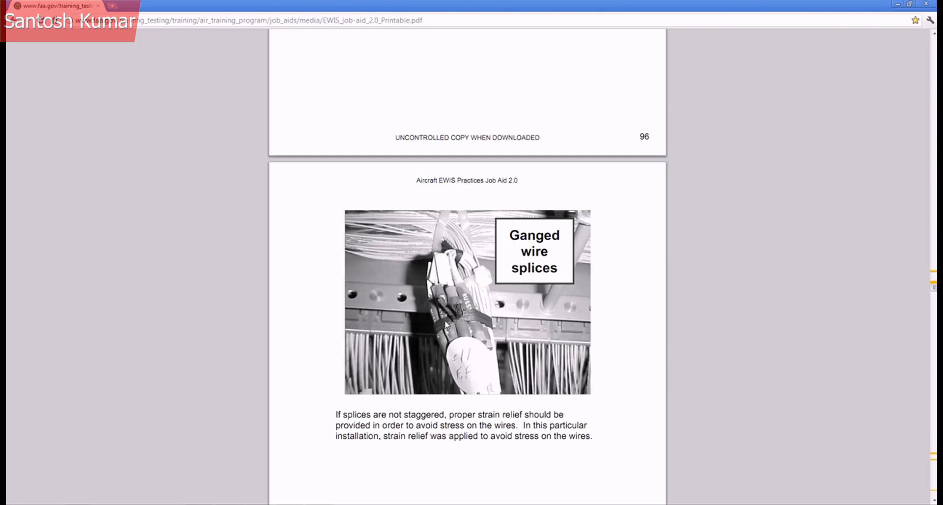
scroll(446, 324, "down", 10)
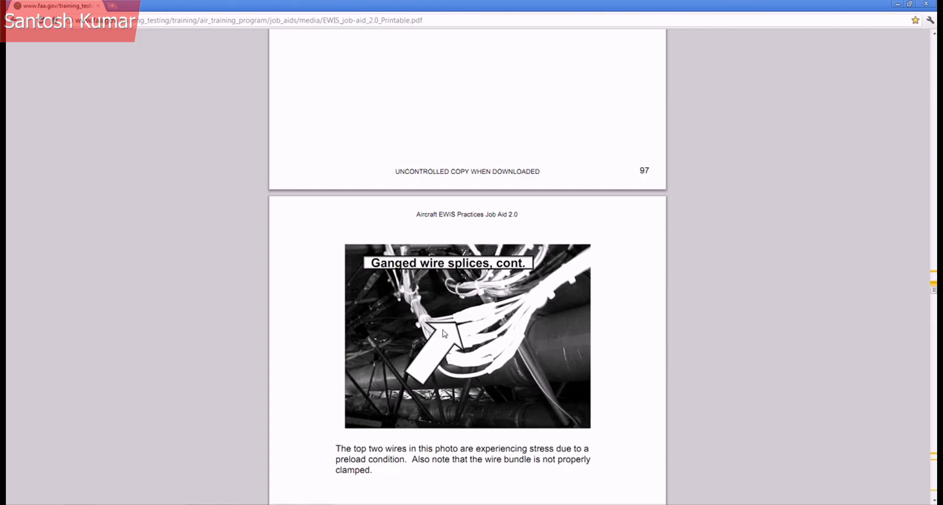
scroll(475, 318, "down", 15)
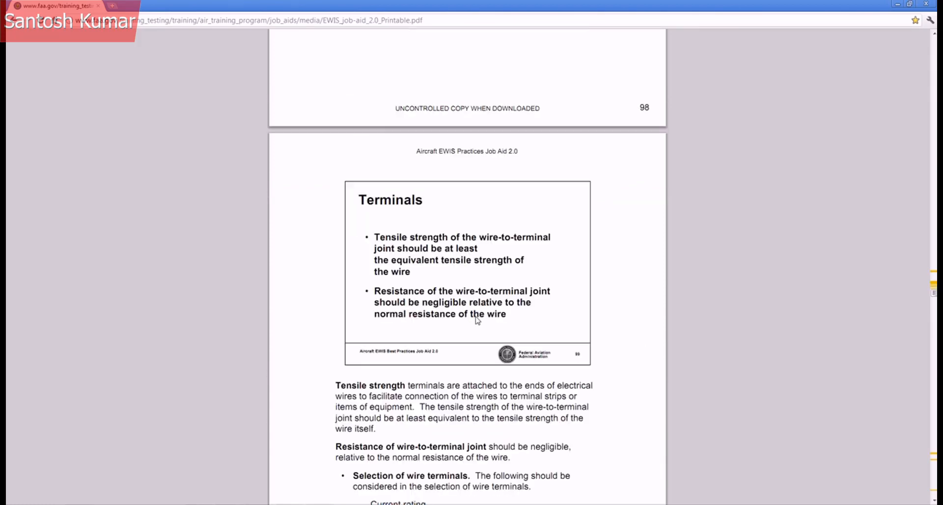
scroll(475, 321, "down", 4)
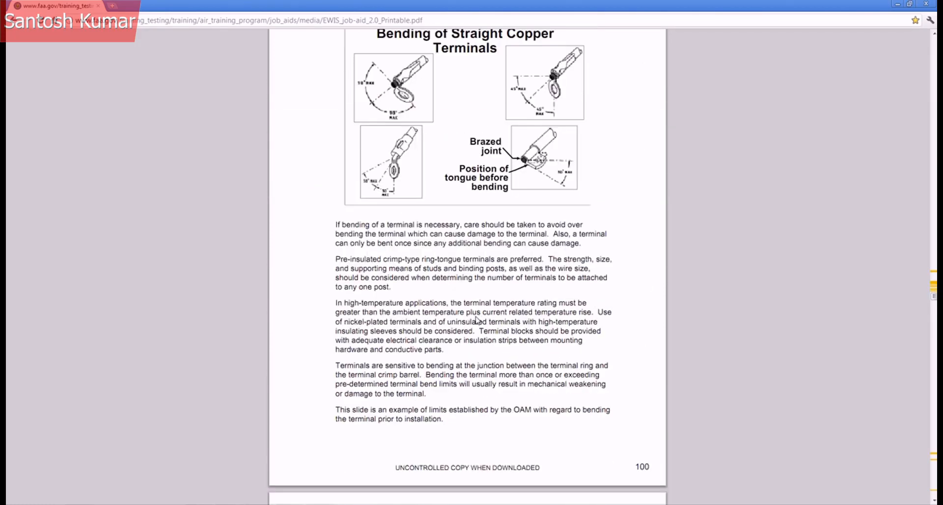
scroll(476, 321, "up", 12)
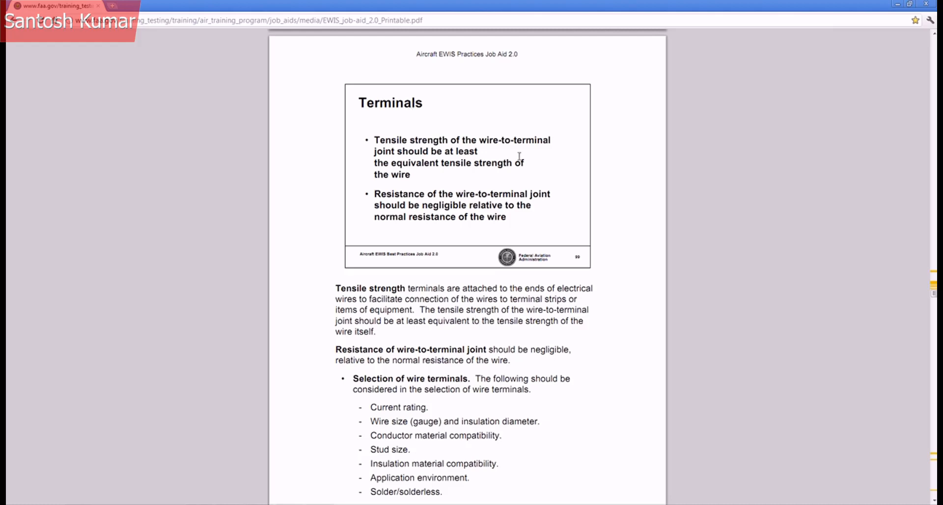